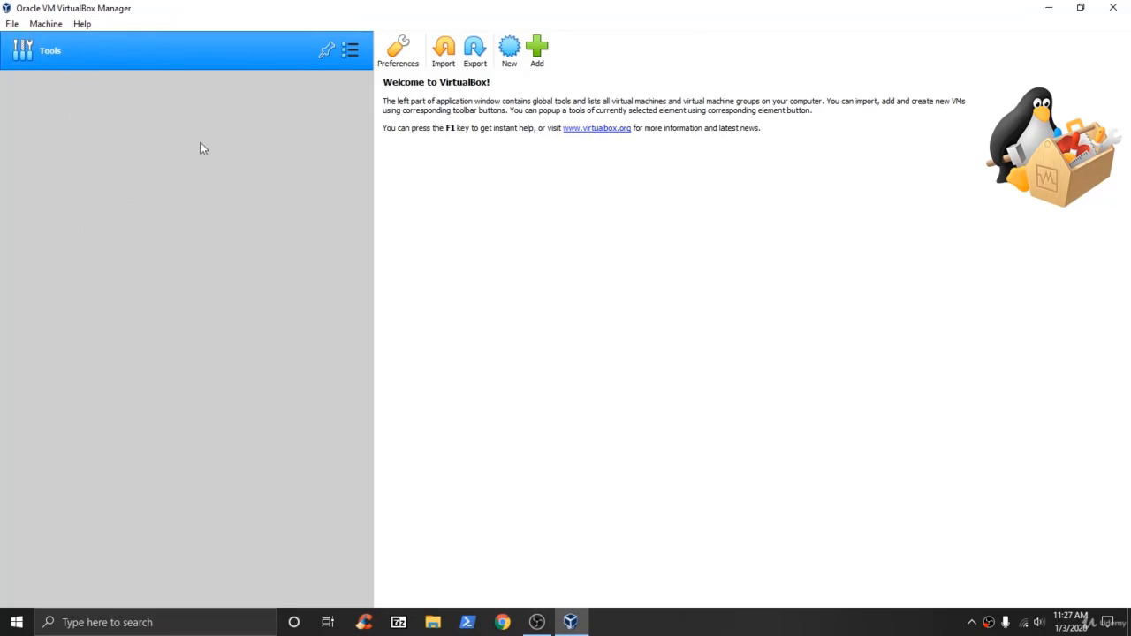
# Search Google in Chrome for 'kali linux', discarding the autocomplete suggestions.
pyautogui.click(504, 622)
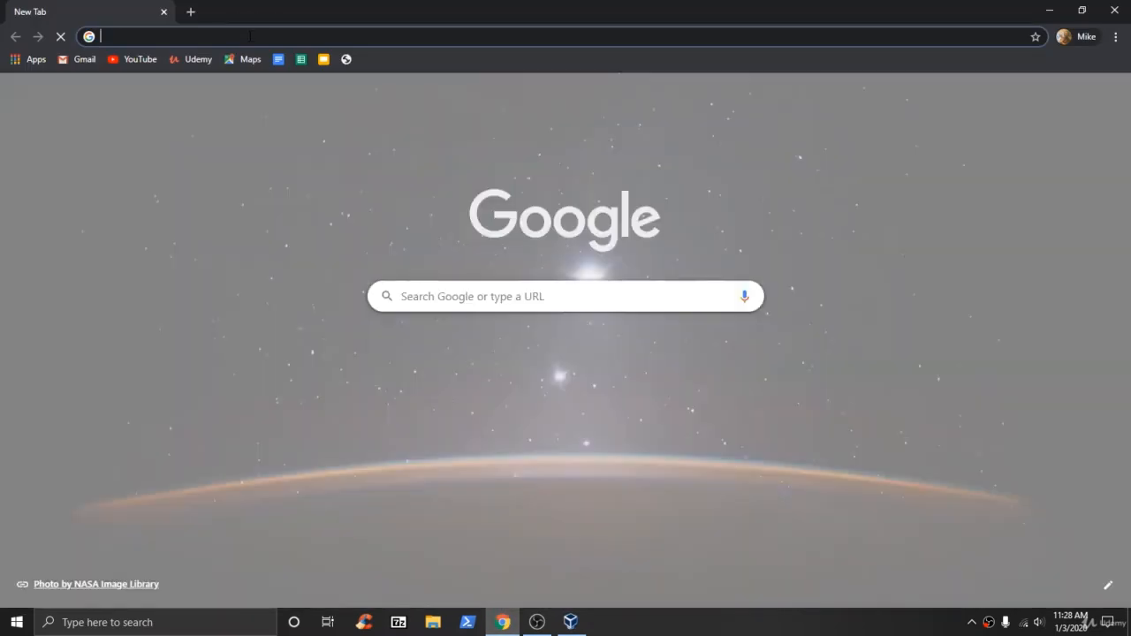
pyautogui.write('kali')
pyautogui.press('BackSpace')
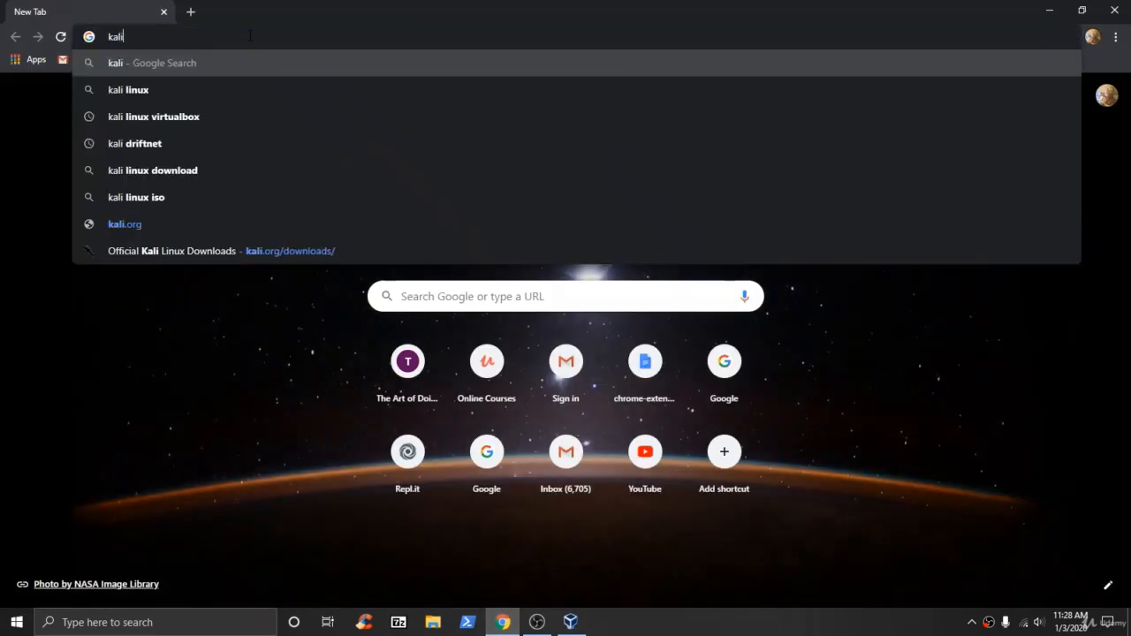
pyautogui.write('linux')
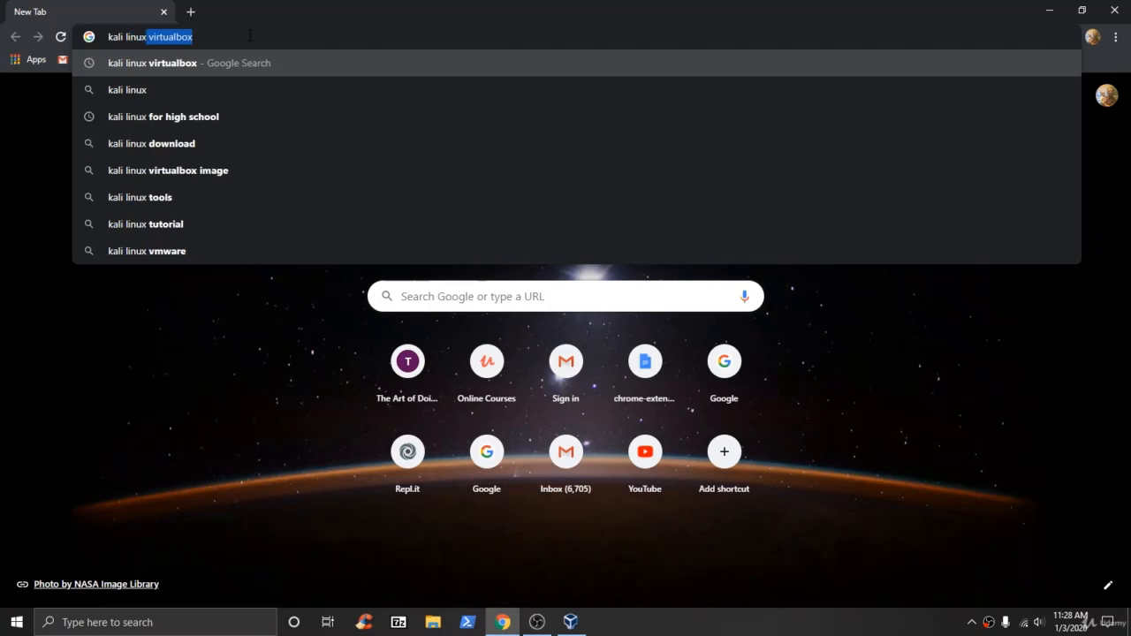
pyautogui.press('BackSpace')
pyautogui.press('Return')
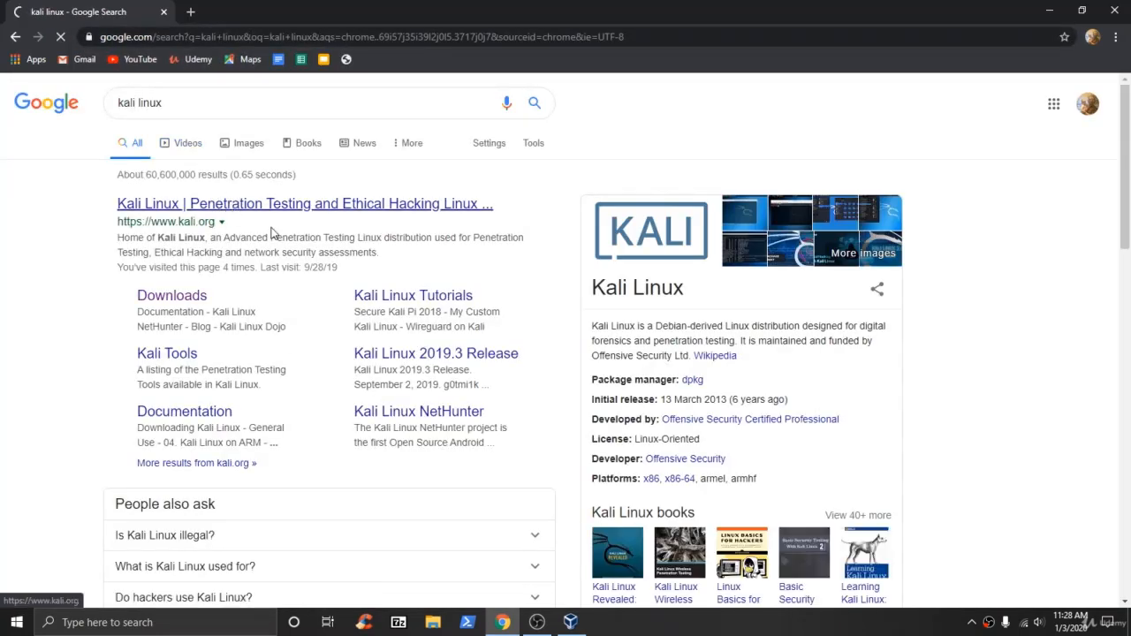
# Open kali.org from the first search result and browse its home page.
pyautogui.click(397, 203)
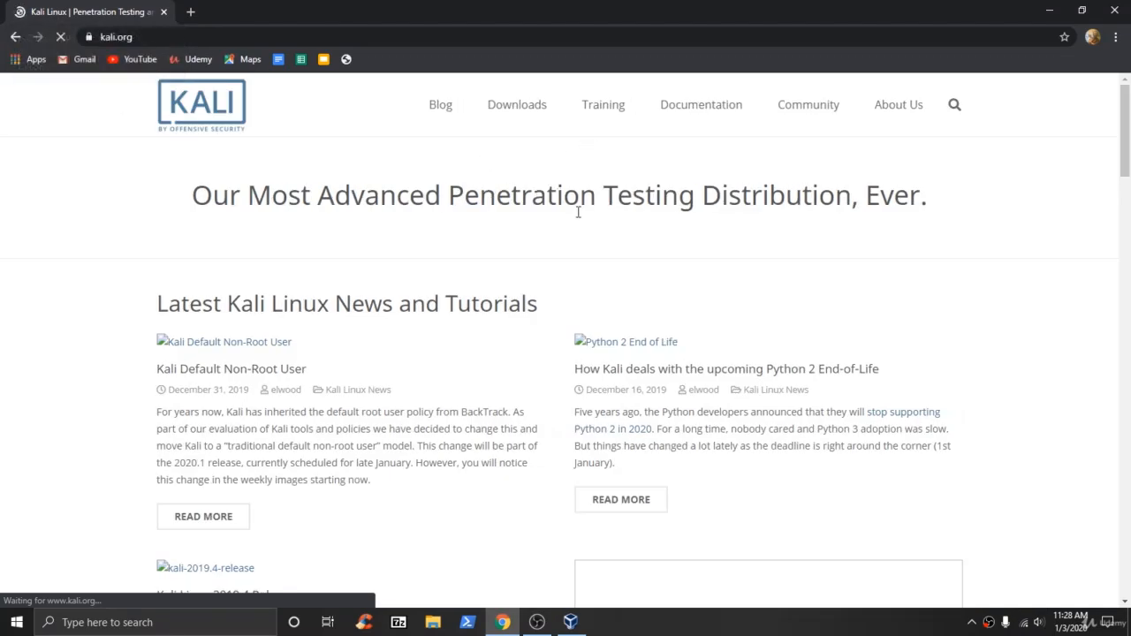
pyautogui.scroll(-1, 577, 212)
pyautogui.scroll(1, 548, 242)
pyautogui.moveTo(499, 106)
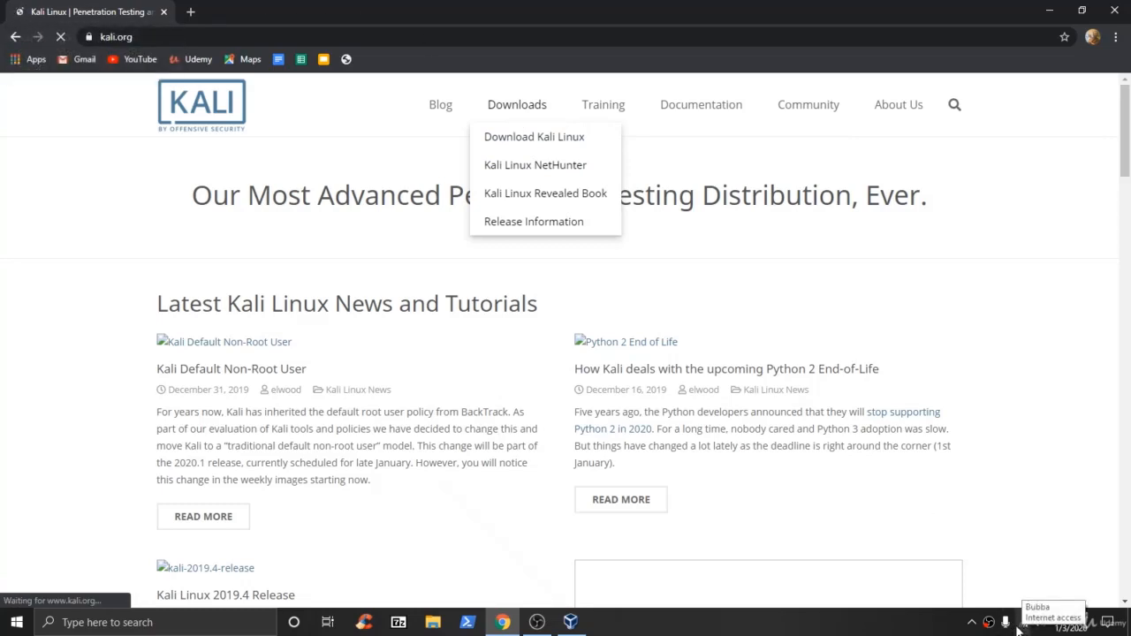
pyautogui.scroll(-7, 155, 387)
pyautogui.scroll(7, 177, 374)
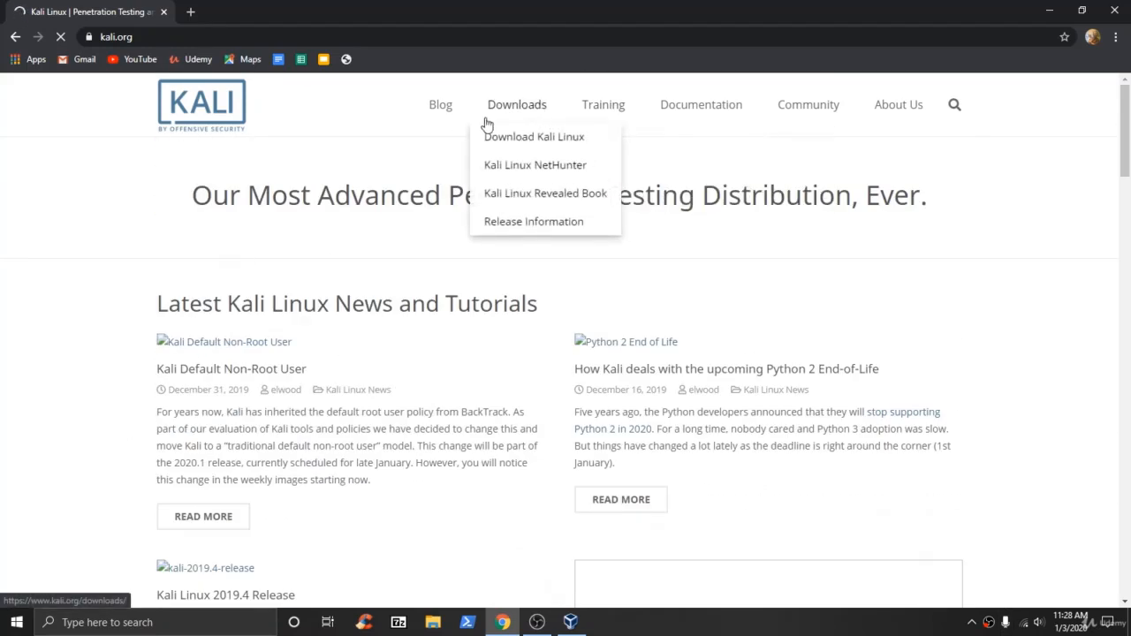
# Check the network status, then highlight the Kali Linux Images heading on the Downloads page.
pyautogui.click(1023, 622)
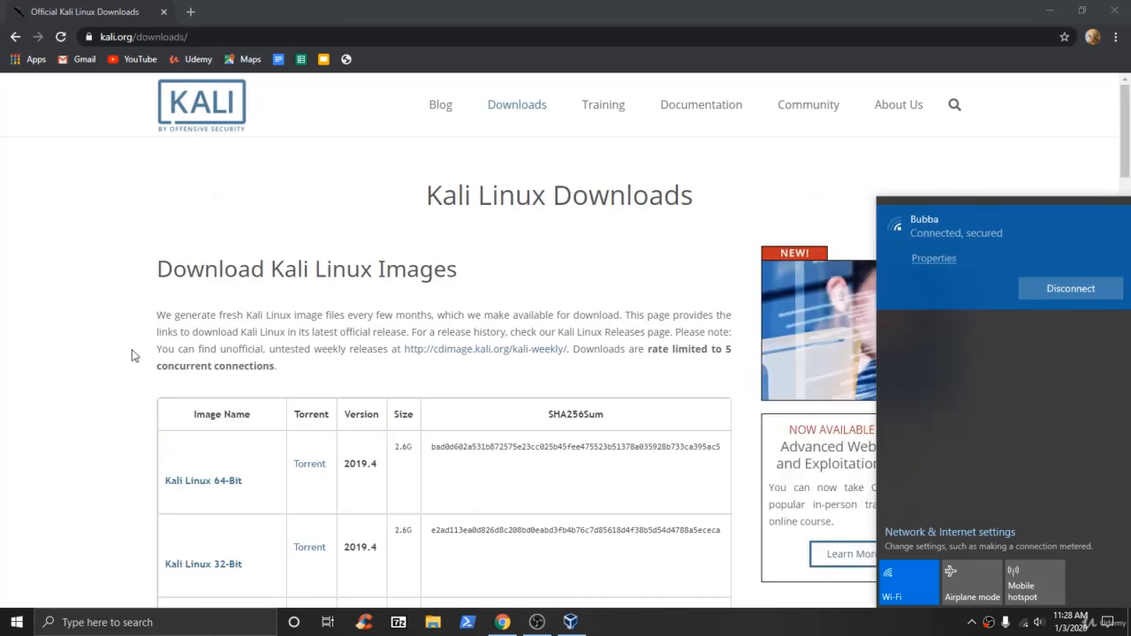
pyautogui.click(134, 355)
pyautogui.scroll(-3, 291, 270)
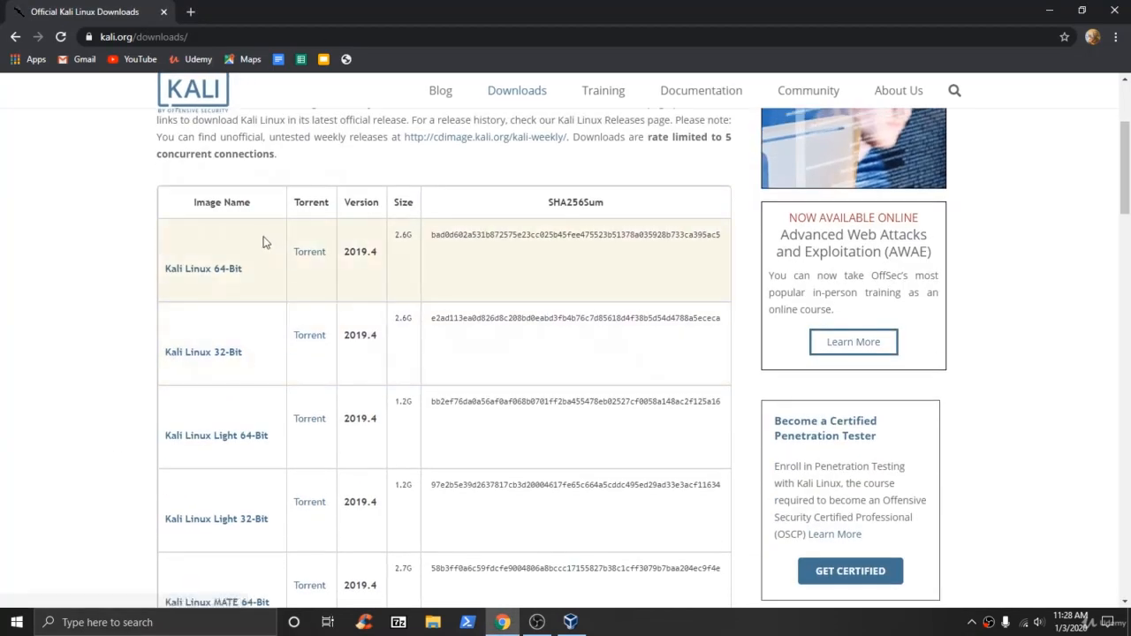
pyautogui.scroll(1, 265, 240)
pyautogui.scroll(1, 221, 243)
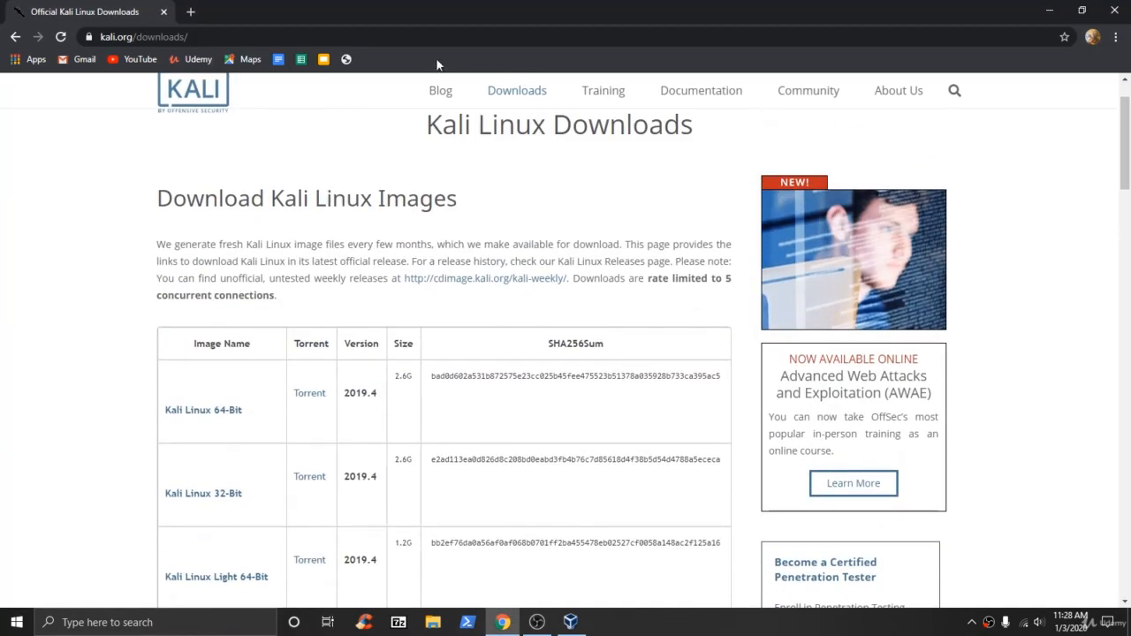
pyautogui.moveTo(269, 205); pyautogui.dragTo(270, 177)
pyautogui.click(474, 214)
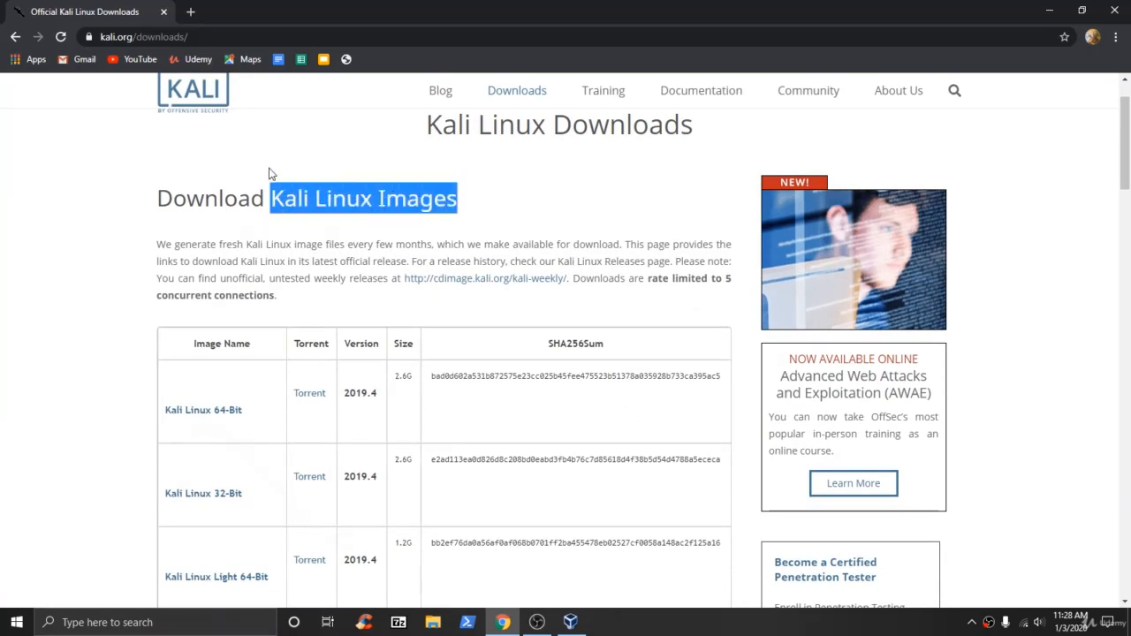
# Scroll to the VMware/VirtualBox rows and highlight the 64-bit VirtualBox download entry.
pyautogui.scroll(-2, 160, 233)
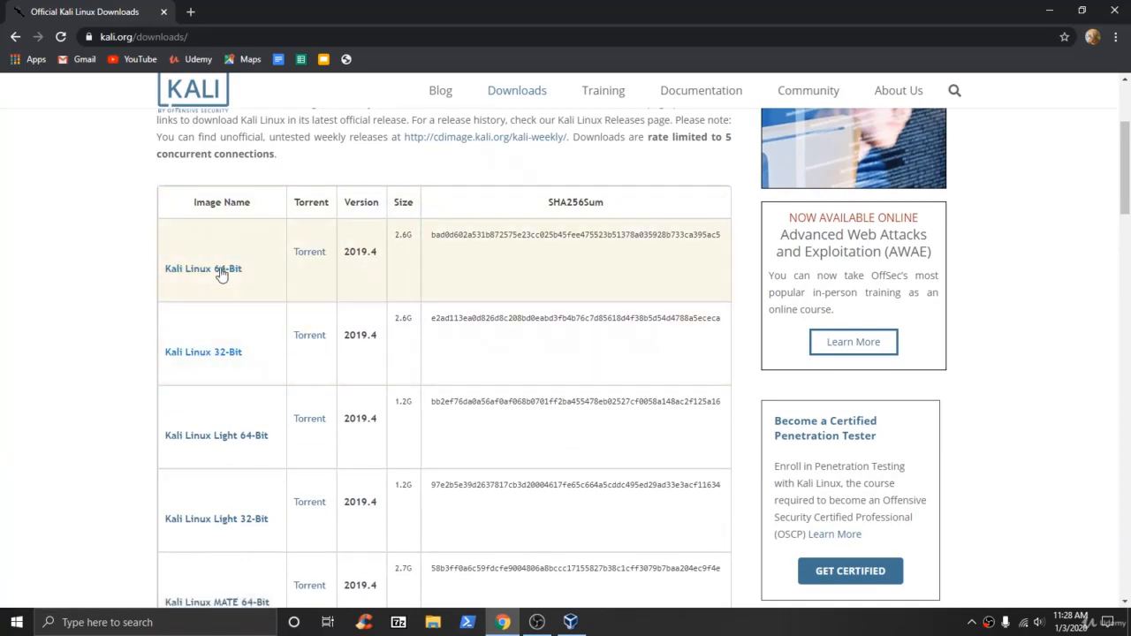
pyautogui.scroll(-4, 259, 331)
pyautogui.scroll(-5, 277, 328)
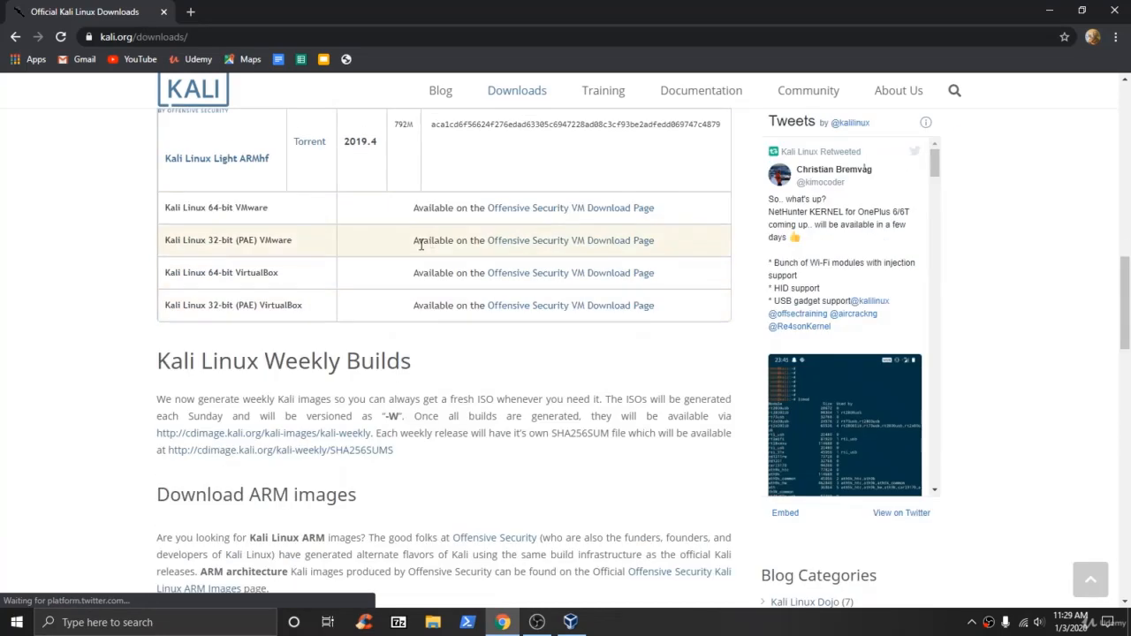
pyautogui.moveTo(281, 276); pyautogui.dragTo(704, 275)
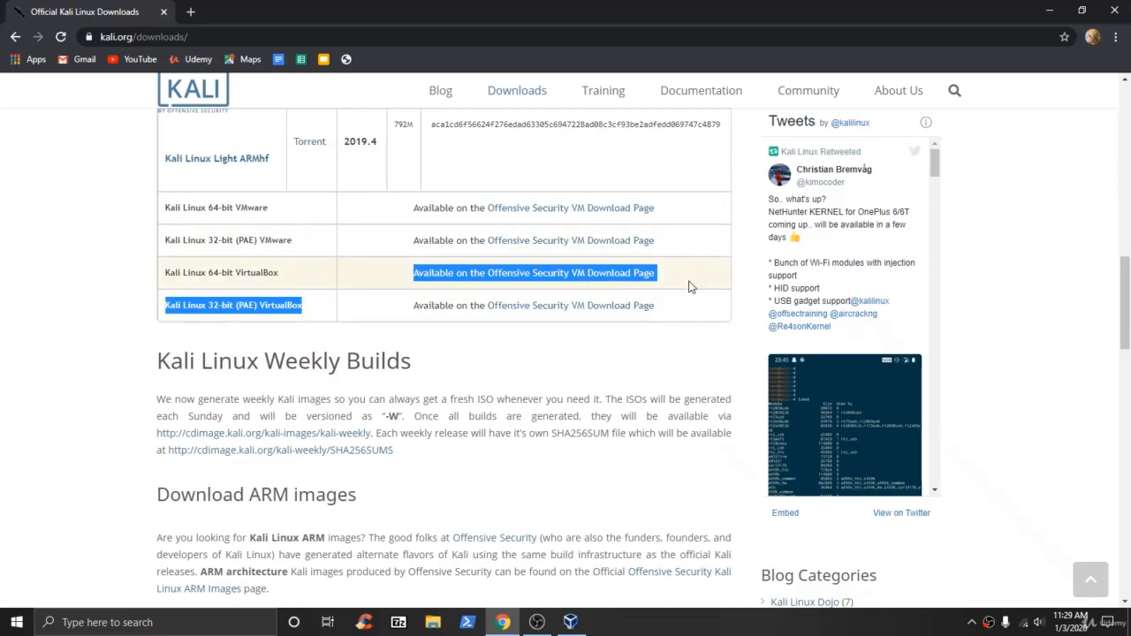
pyautogui.click(689, 285)
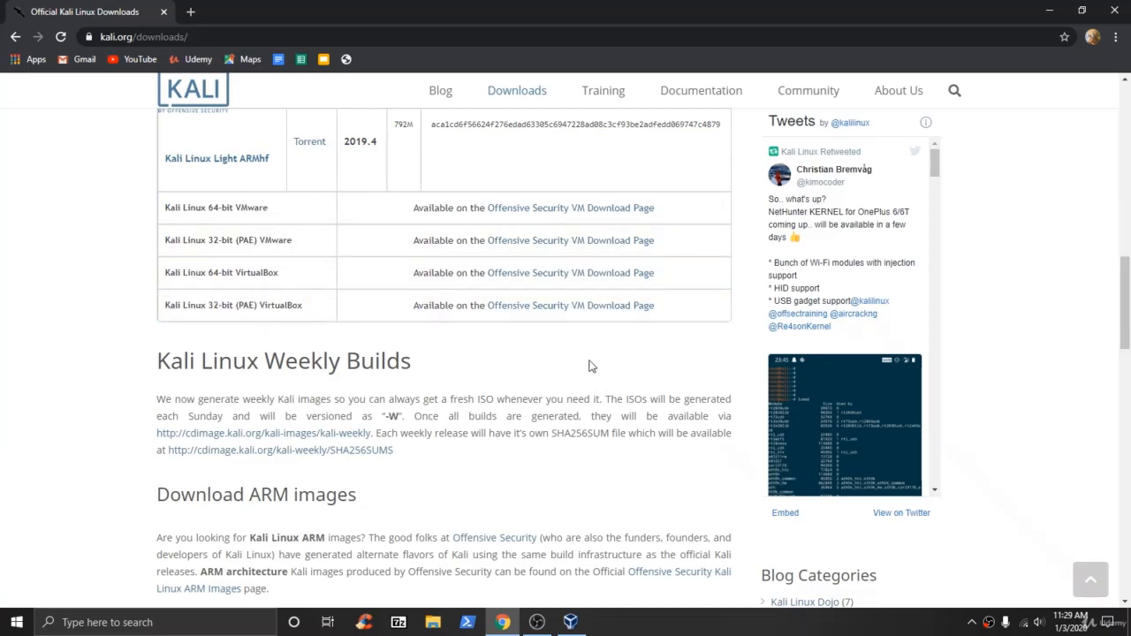
# Go to the Offensive Security VM Download Page and expand the Kali Linux VirtualBox Images list.
pyautogui.click(580, 279)
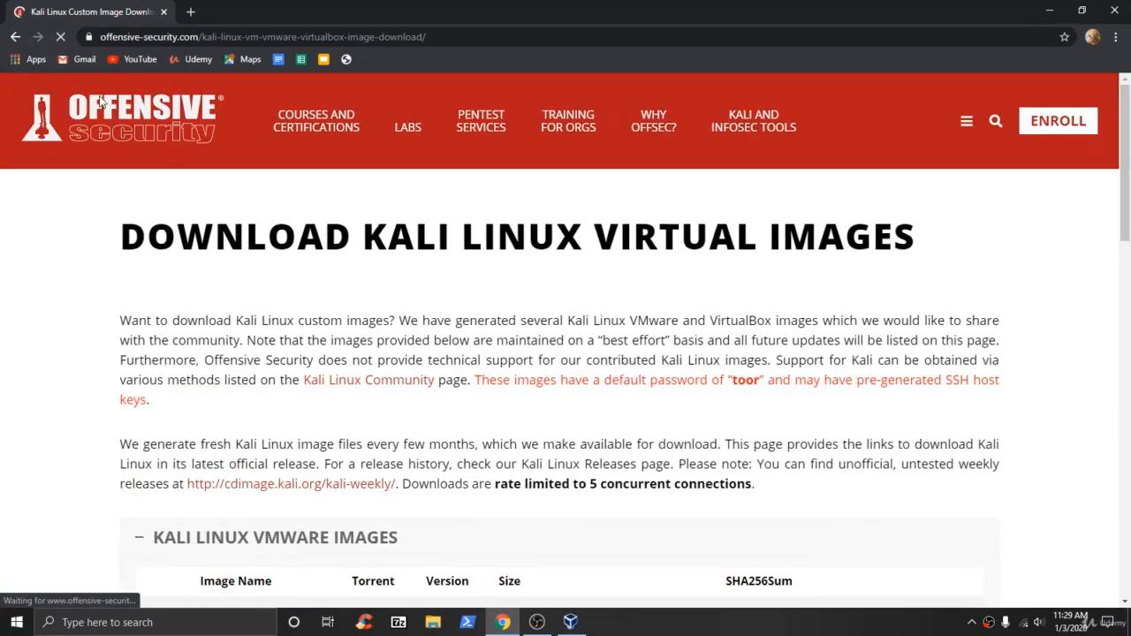
pyautogui.scroll(-2, 350, 248)
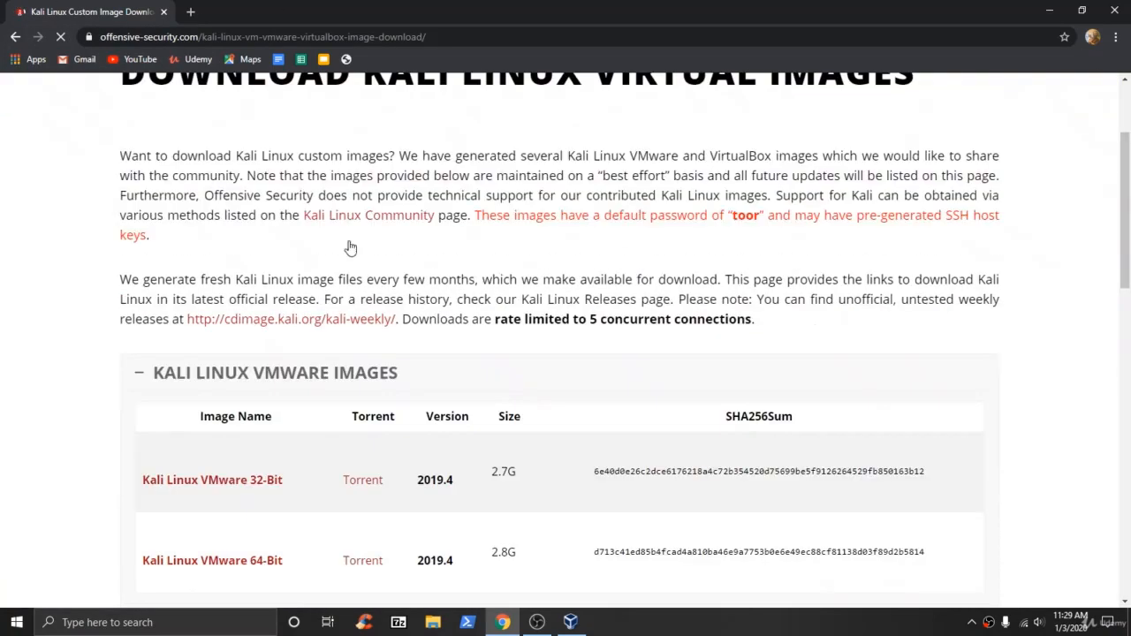
pyautogui.scroll(-2, 349, 248)
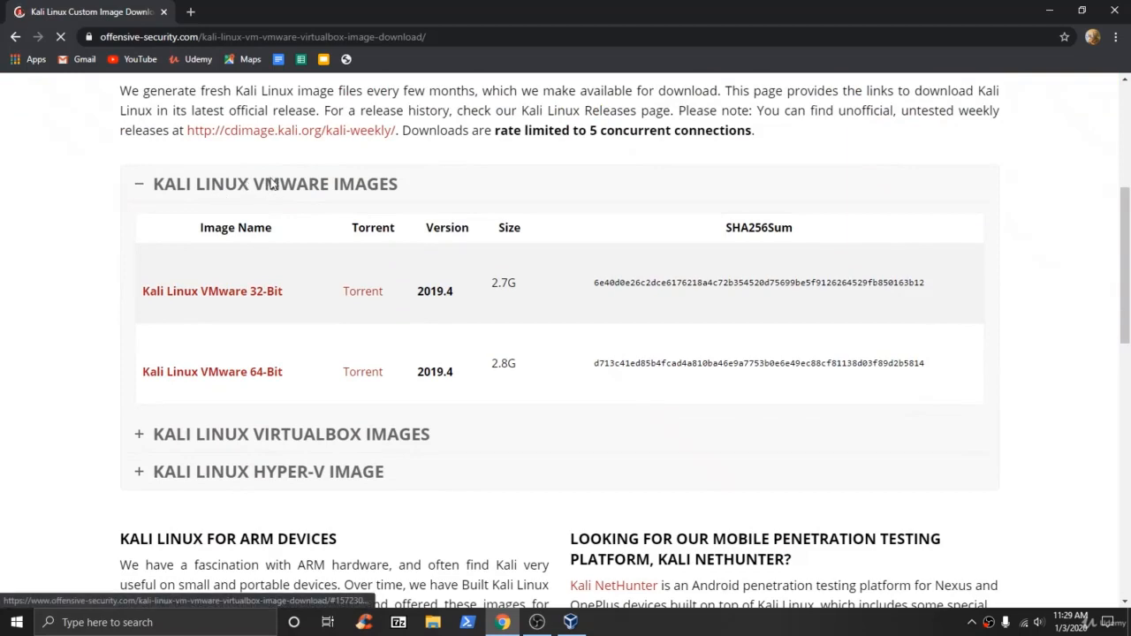
pyautogui.scroll(-2, 273, 183)
pyautogui.scroll(2, 298, 171)
pyautogui.click(300, 437)
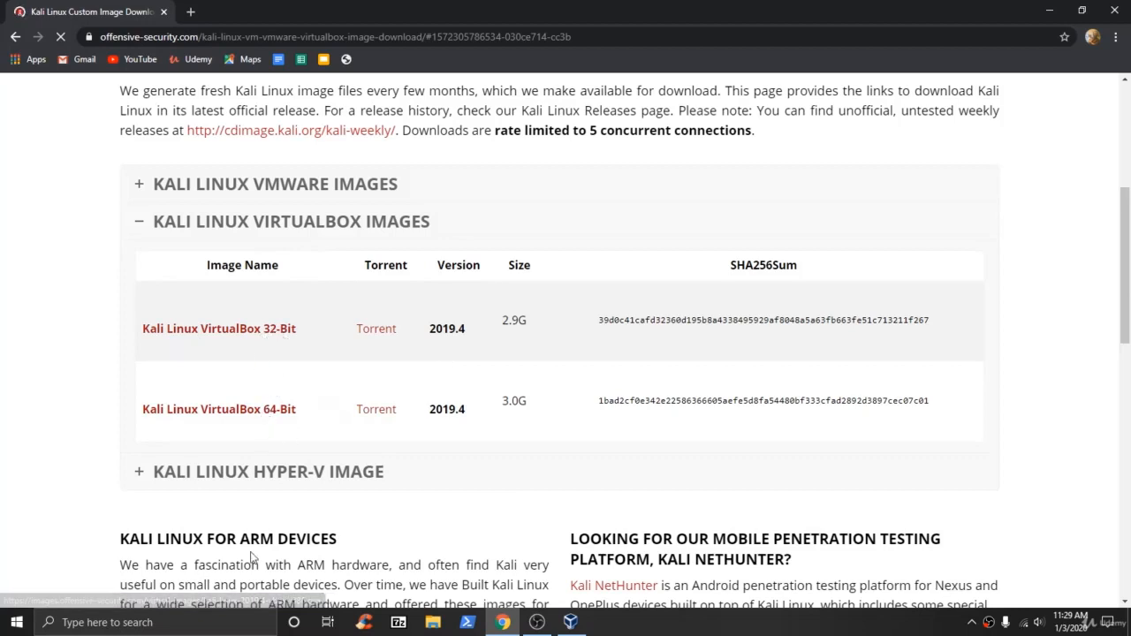
pyautogui.click(193, 621)
pyautogui.write('about')
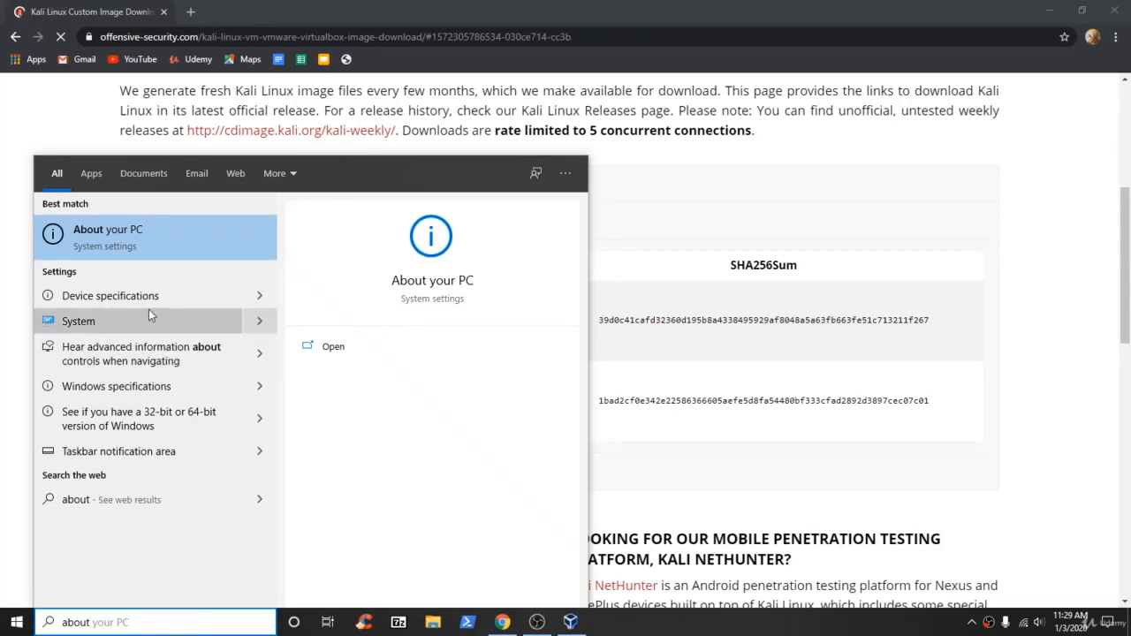
pyautogui.click(104, 254)
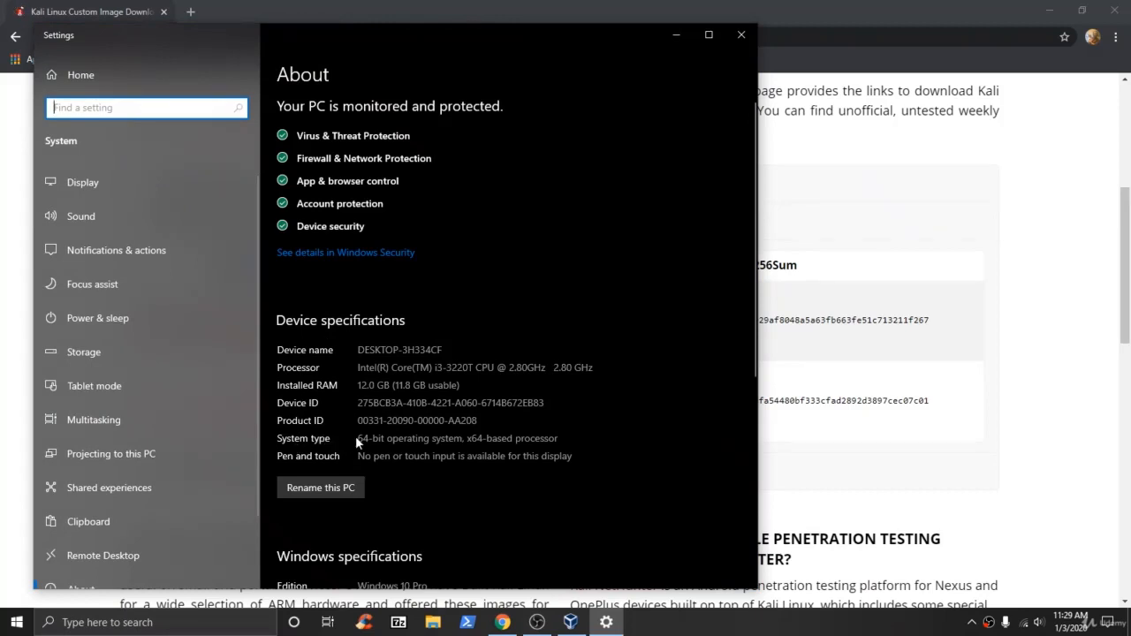
pyautogui.click(405, 435)
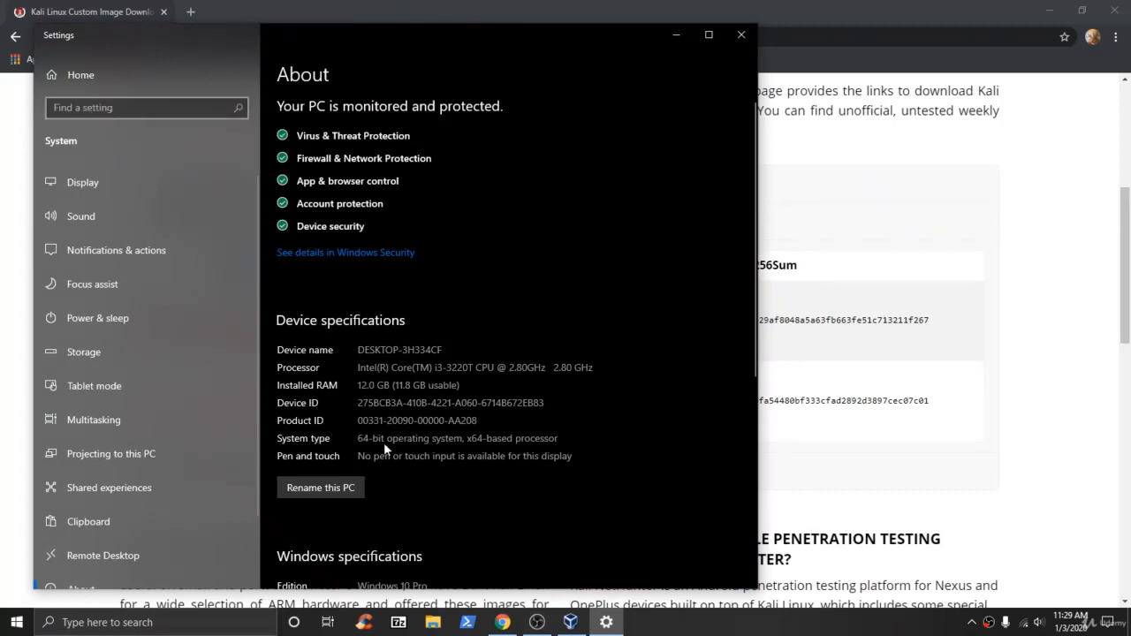
pyautogui.click(743, 38)
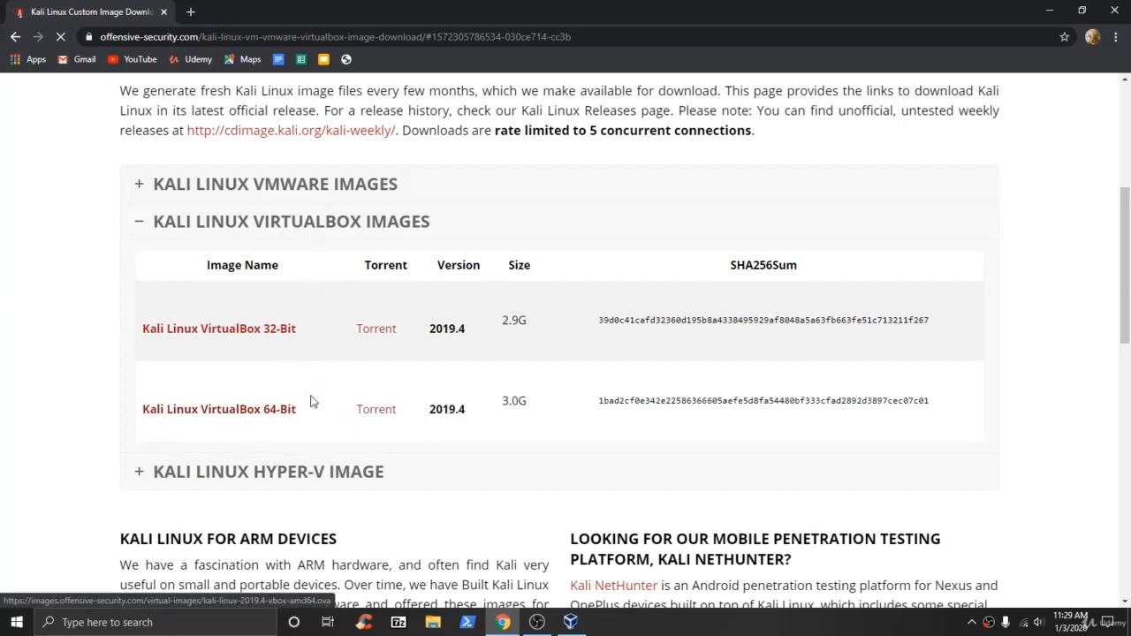
# Close Chrome to reveal the empty VirtualBox Manager welcome screen.
pyautogui.scroll(-1, 445, 437)
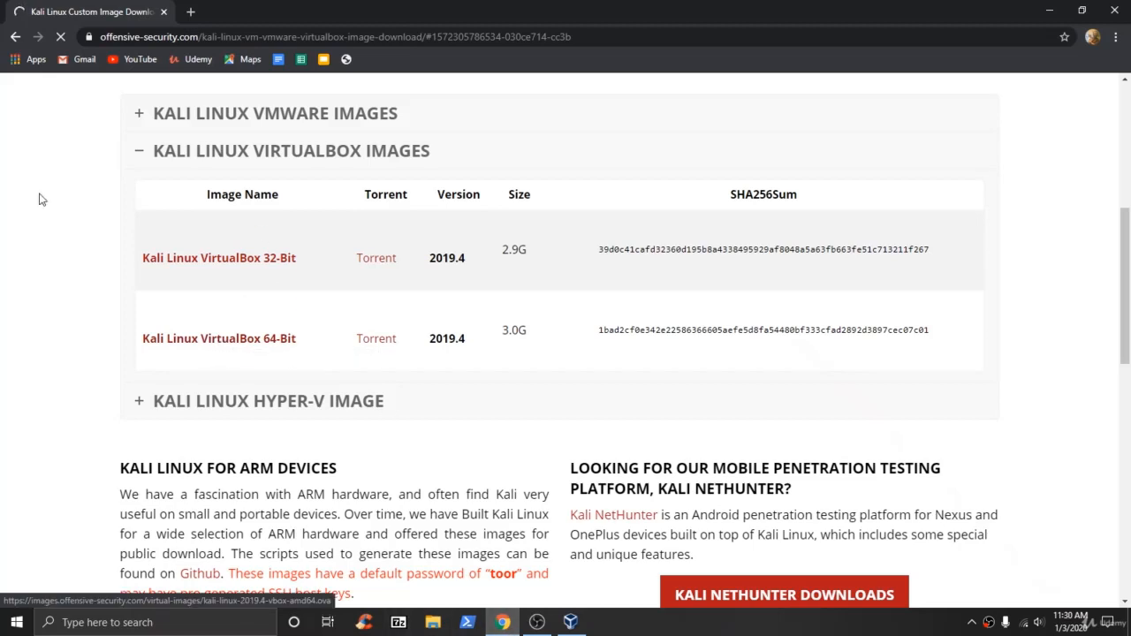
pyautogui.click(164, 12)
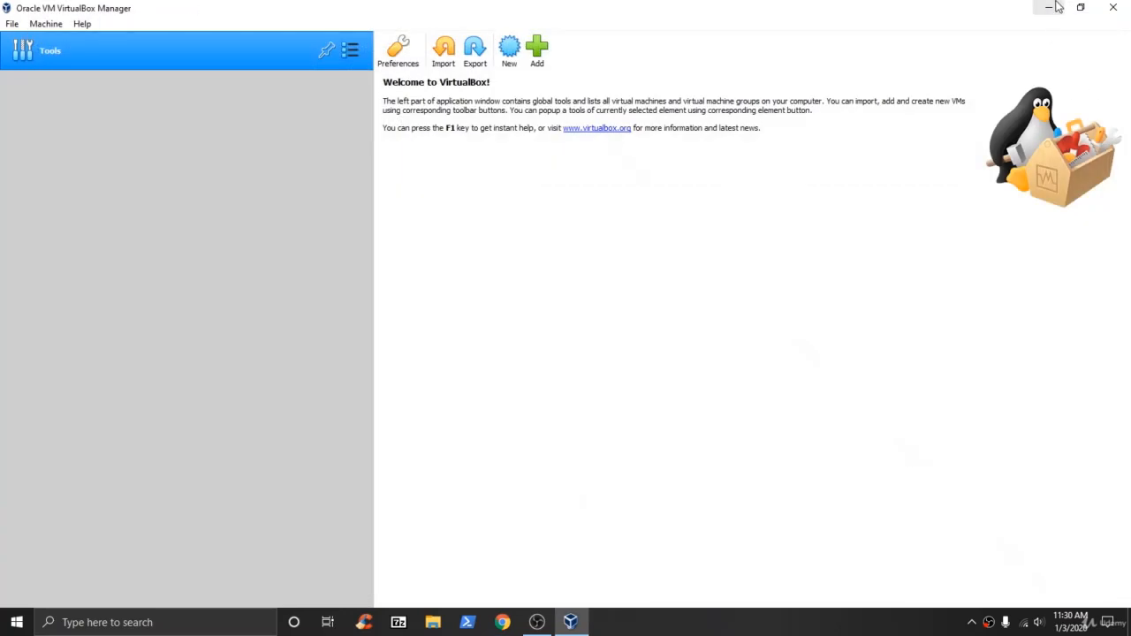
pyautogui.click(433, 622)
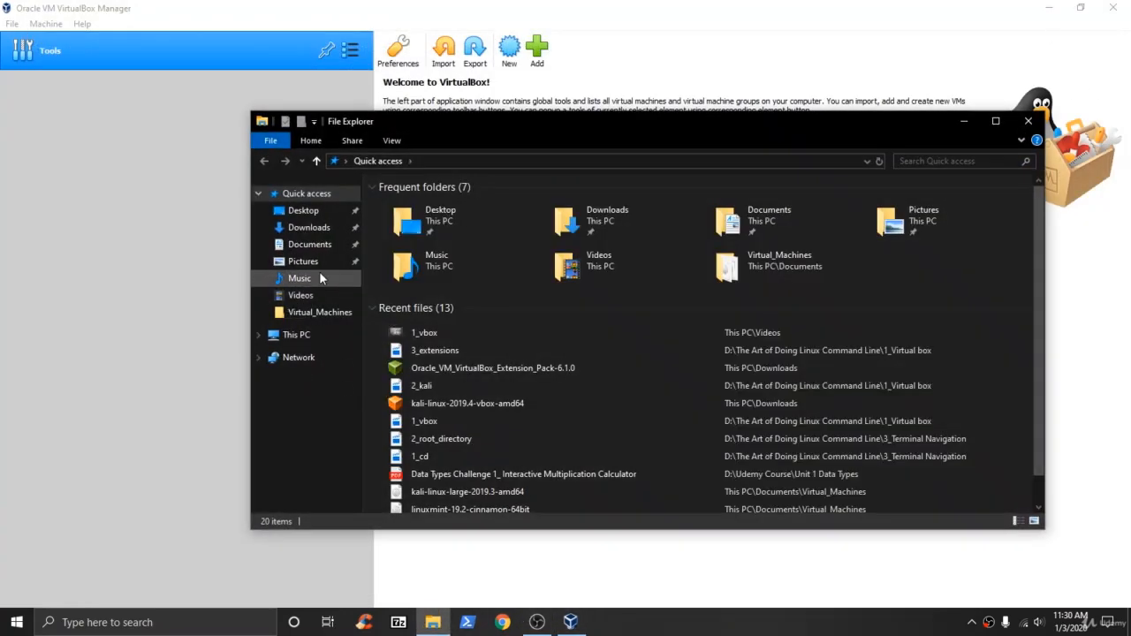
pyautogui.click(311, 227)
pyautogui.click(445, 292)
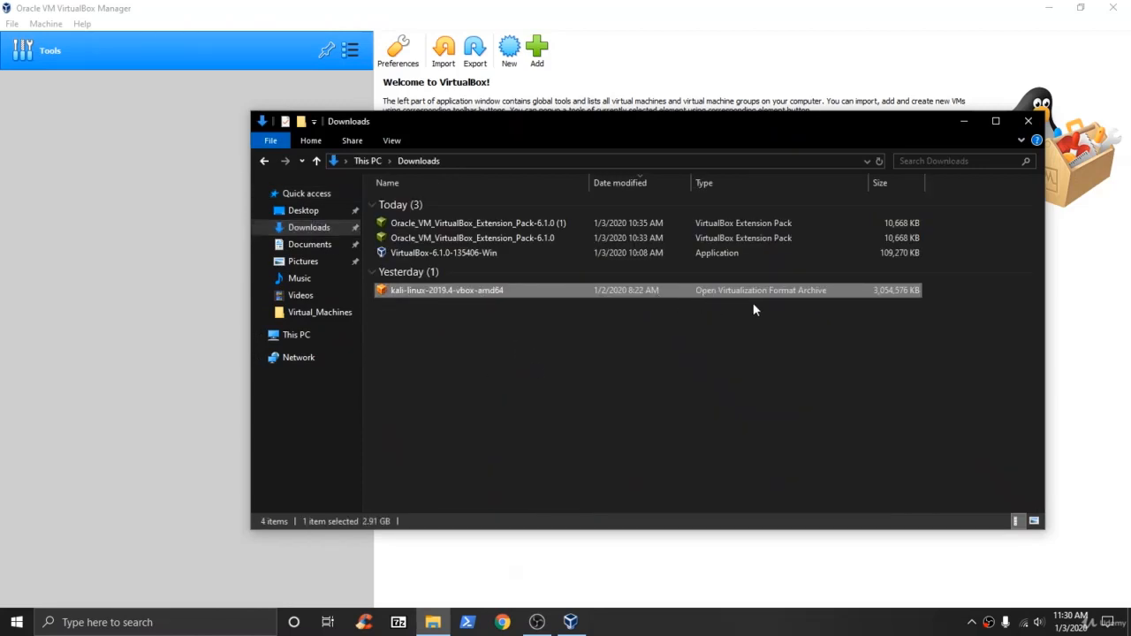
pyautogui.click(1030, 124)
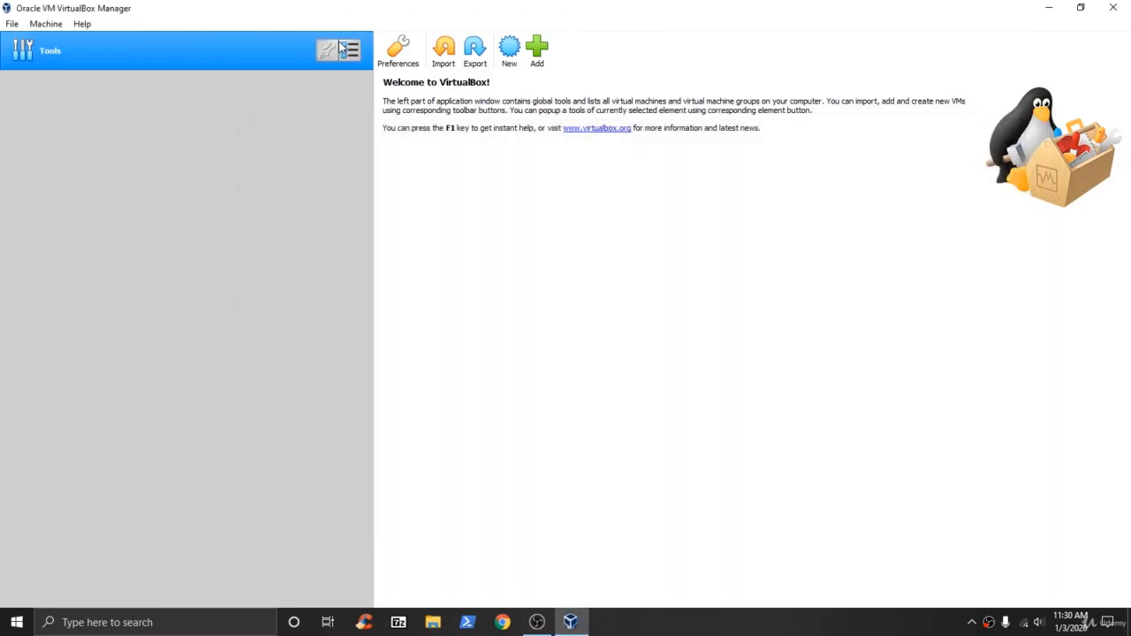
# Start an appliance import and select kali-linux-2019.4-vbox-amd64.ova from the Downloads folder.
pyautogui.click(443, 55)
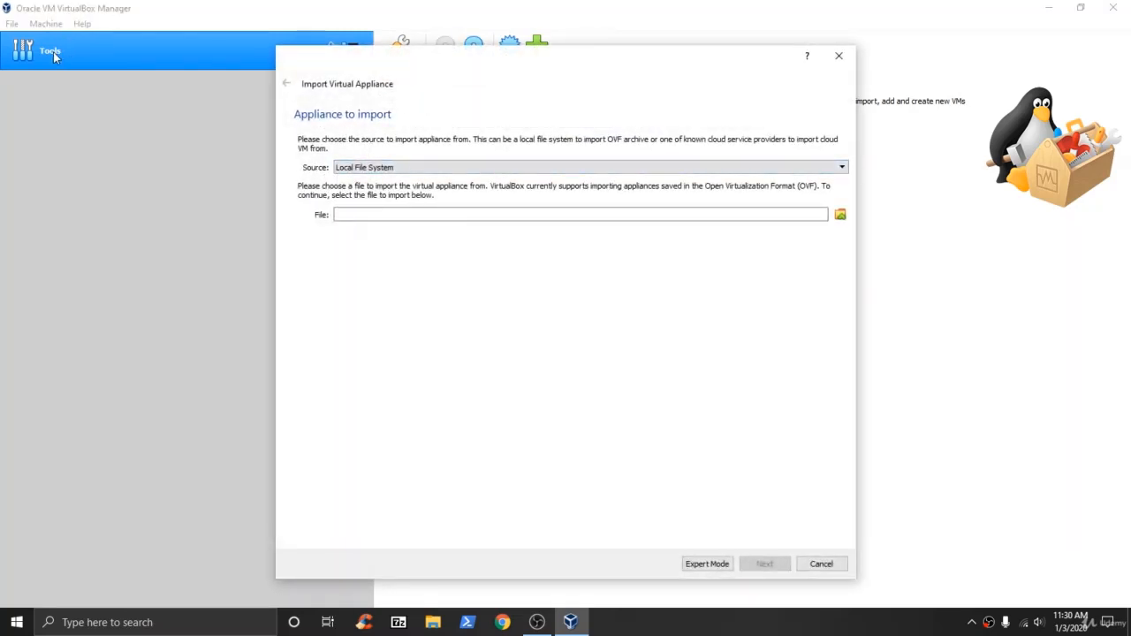
pyautogui.click(840, 215)
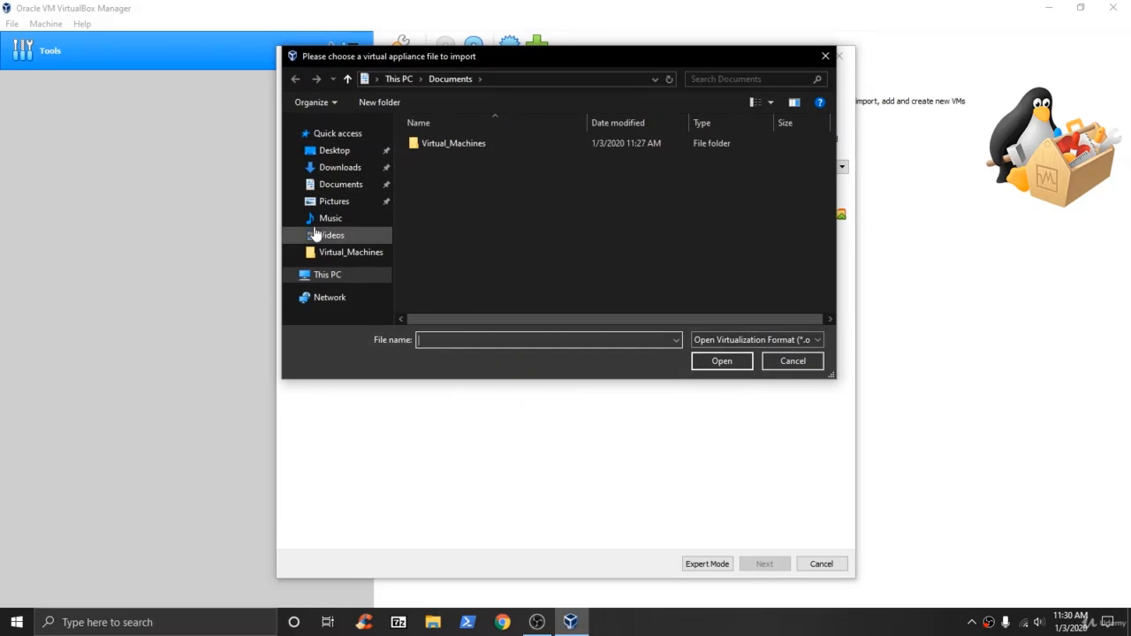
pyautogui.click(346, 169)
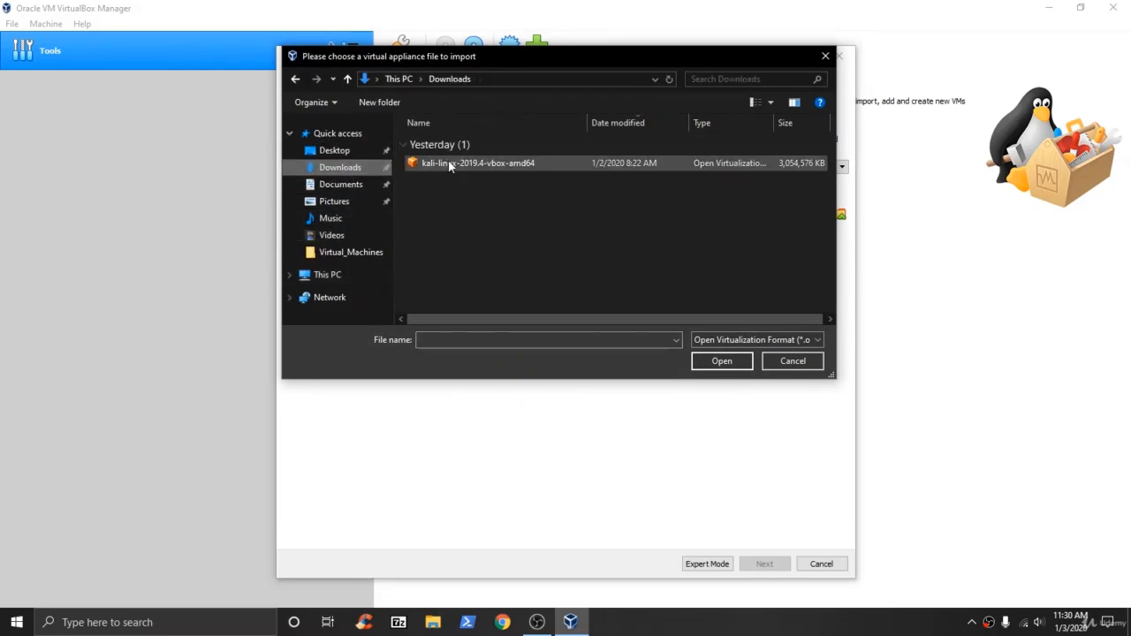
pyautogui.click(450, 167)
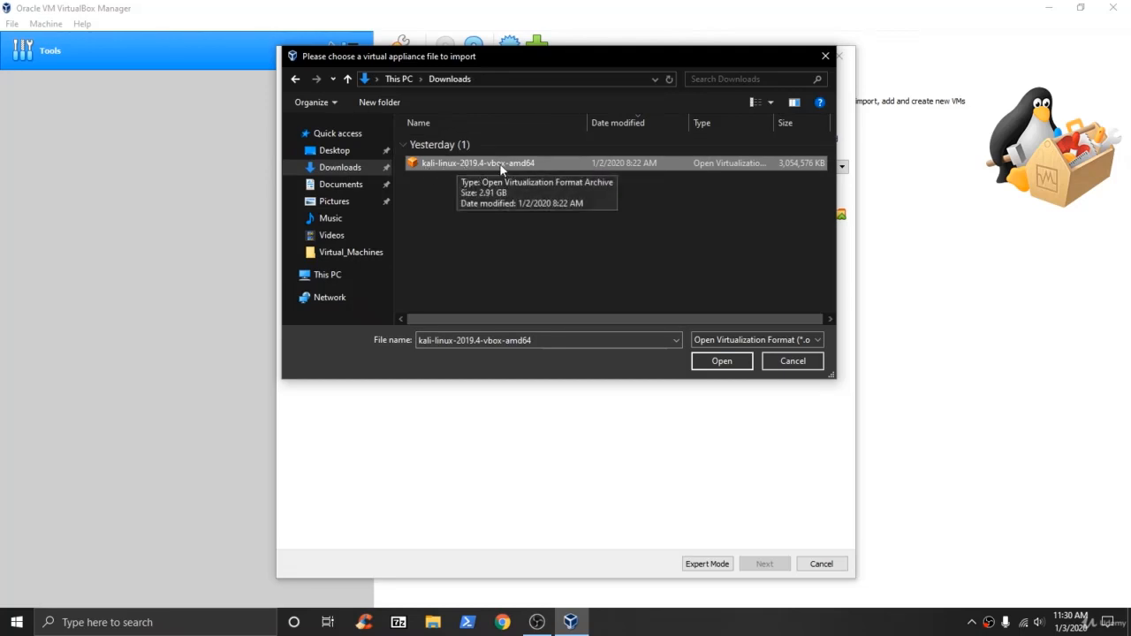
pyautogui.click(722, 362)
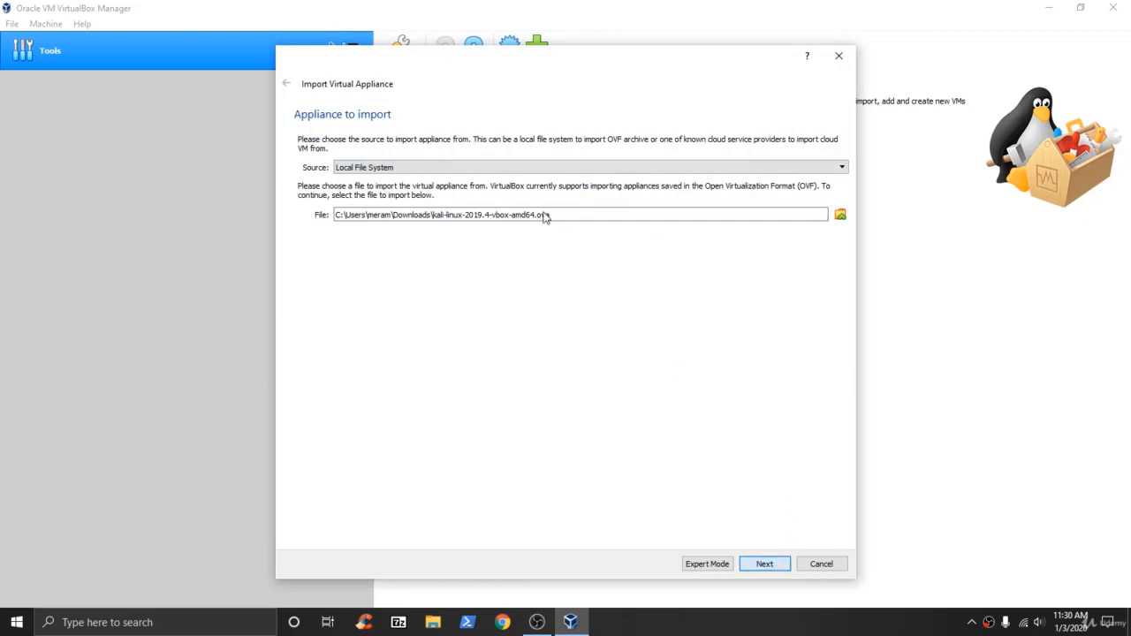
# Review the Kali Rolling (2019.4) x64 appliance settings (2 CPUs, 2048 MB RAM) and start importing.
pyautogui.scroll(-2, 840, 183)
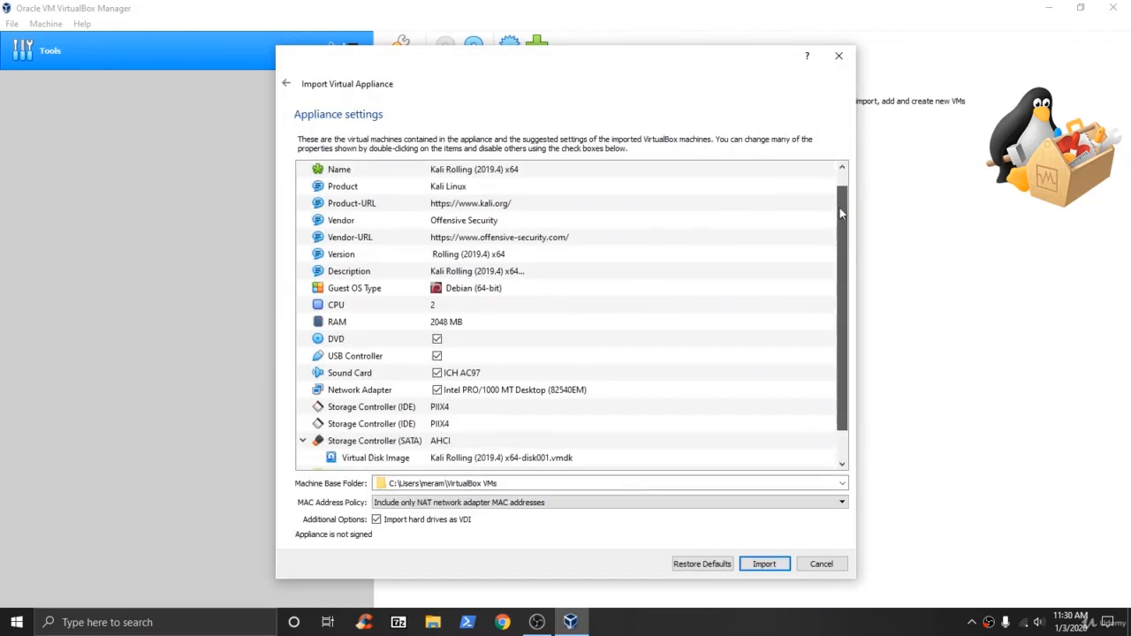
pyautogui.scroll(2, 840, 182)
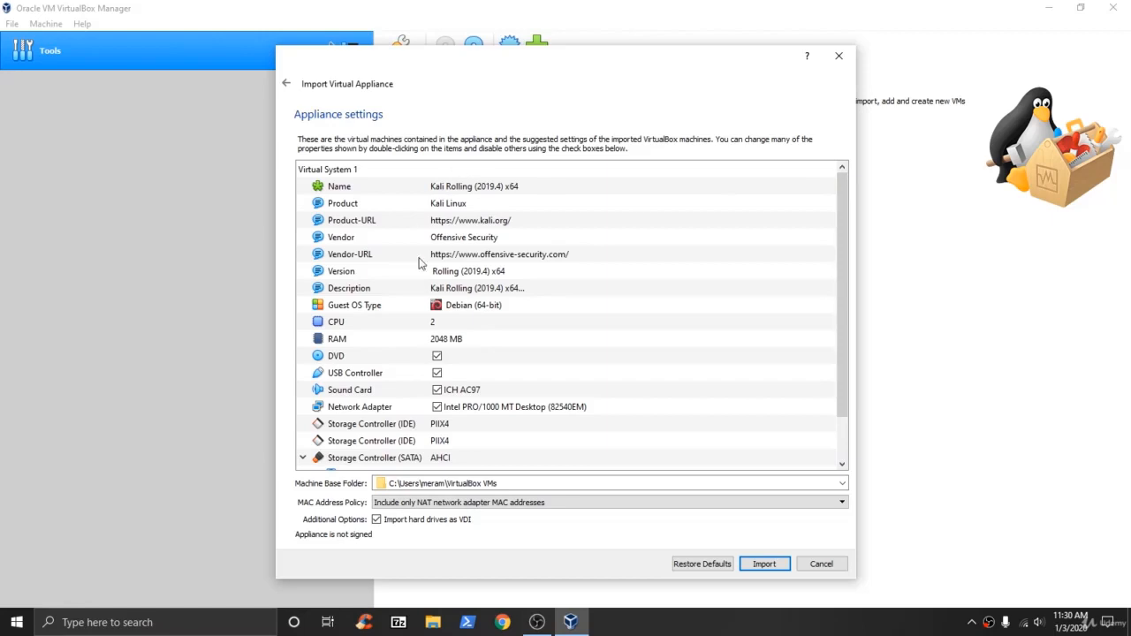
pyautogui.scroll(-1, 477, 246)
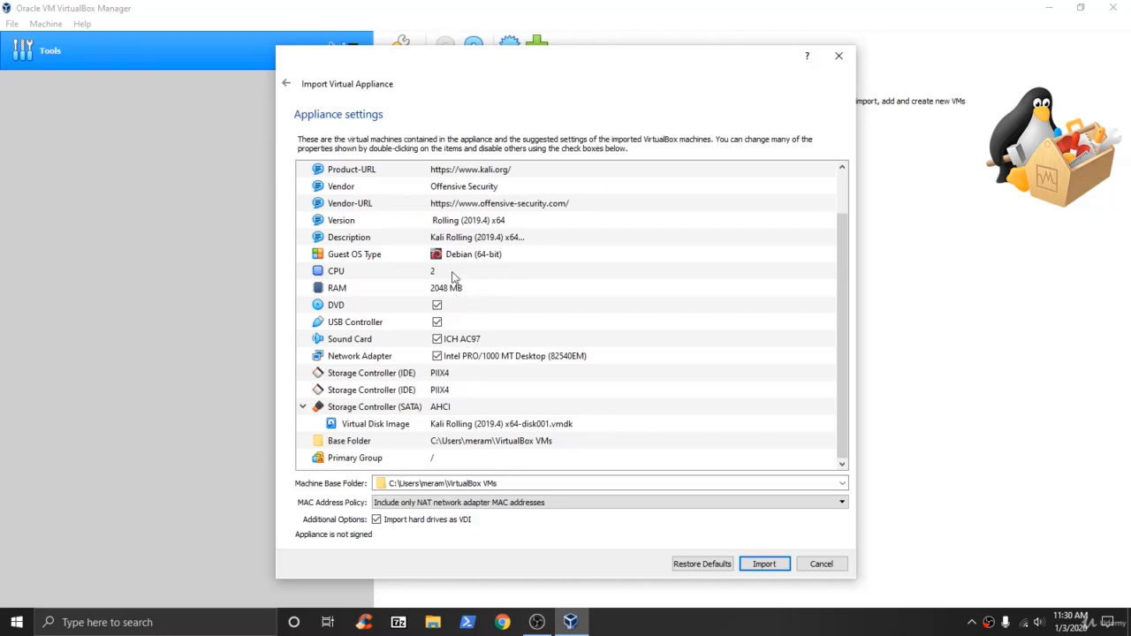
pyautogui.scroll(1, 530, 327)
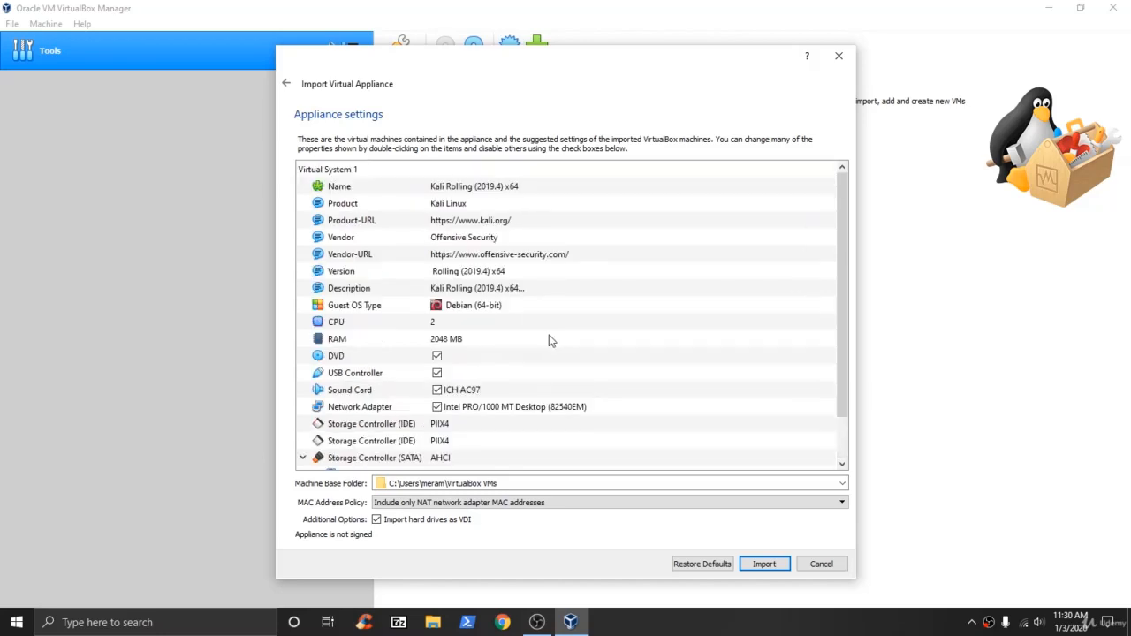
pyautogui.click(763, 565)
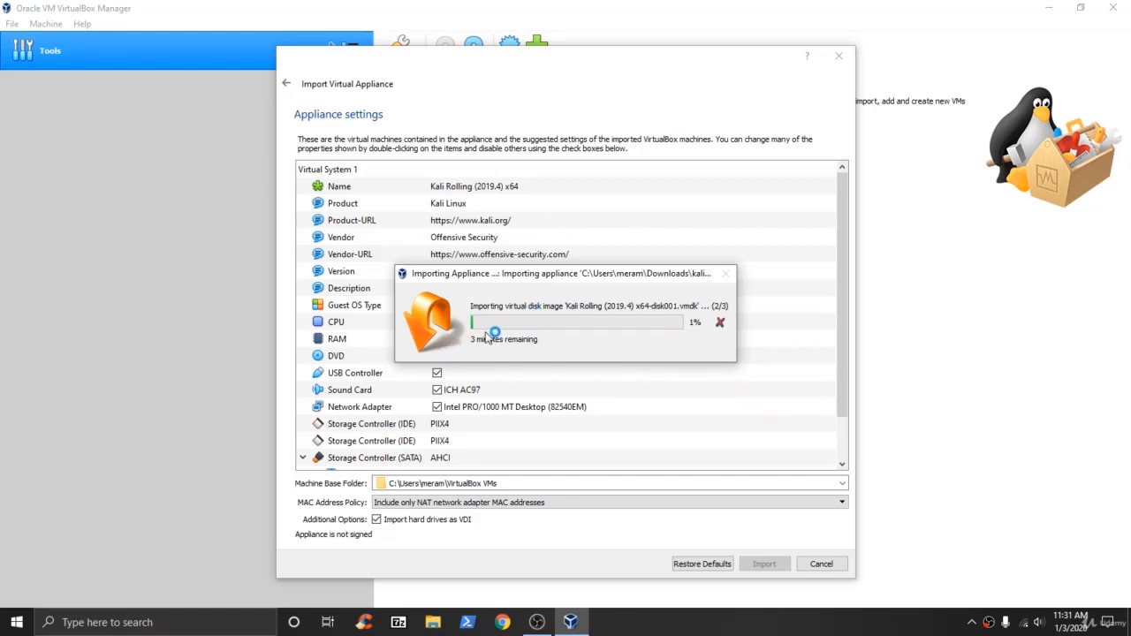
# Once the import finishes, open Settings for the Kali Rolling (2019.4) x64 VM.
pyautogui.click(898, 629)
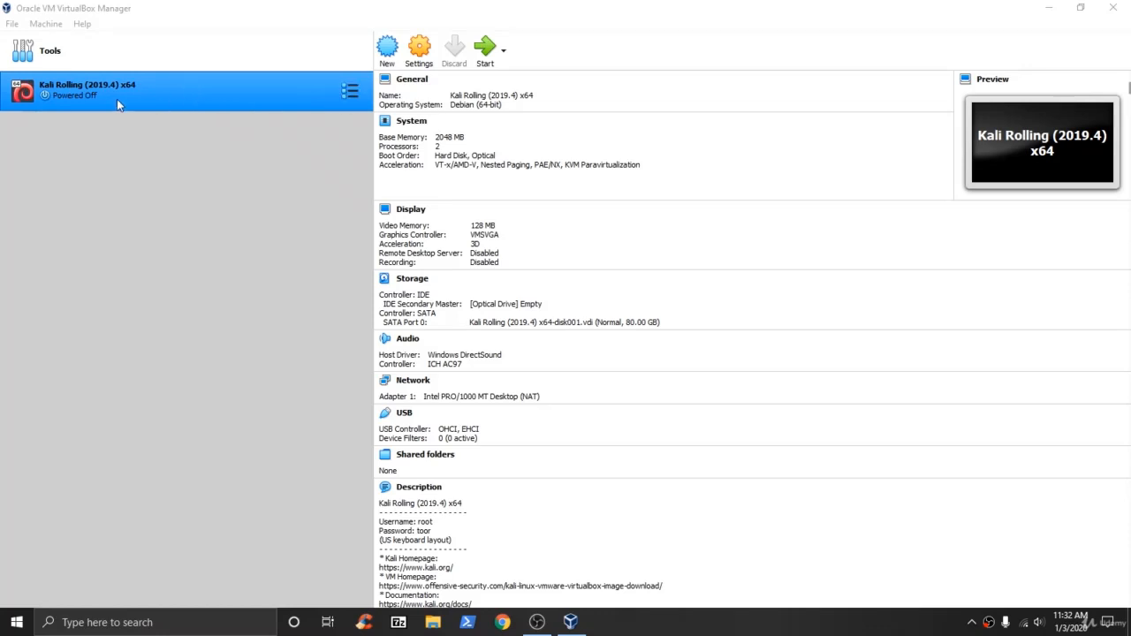
pyautogui.click(423, 65)
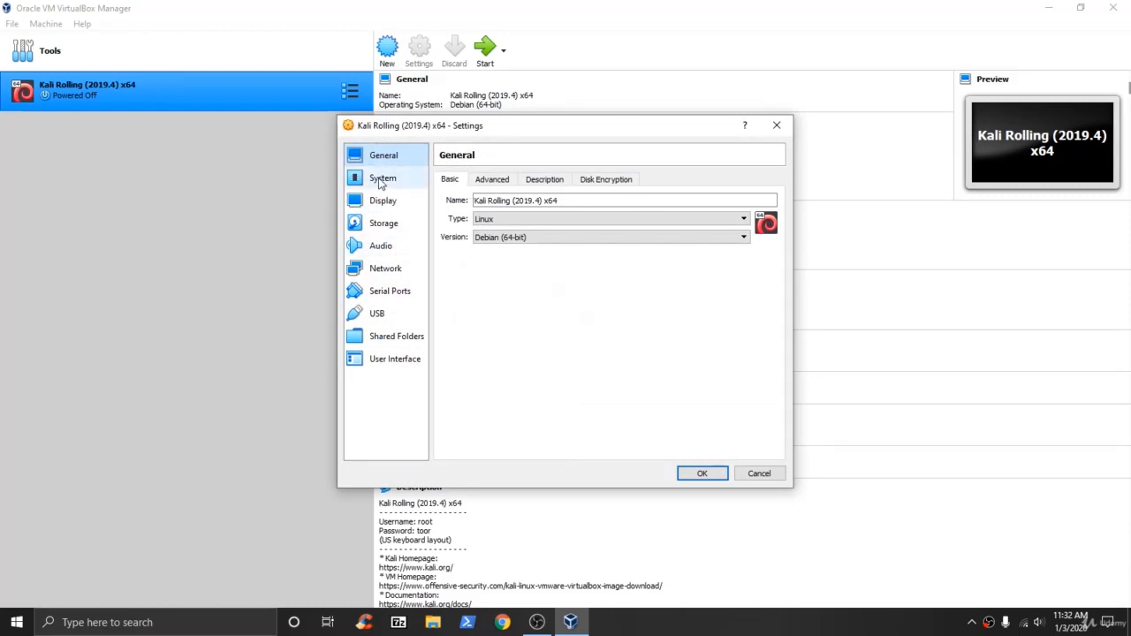
# Set the Kali VM's base memory to 3883 MB, reviewing the Processor and Acceleration tabs.
pyautogui.click(471, 203)
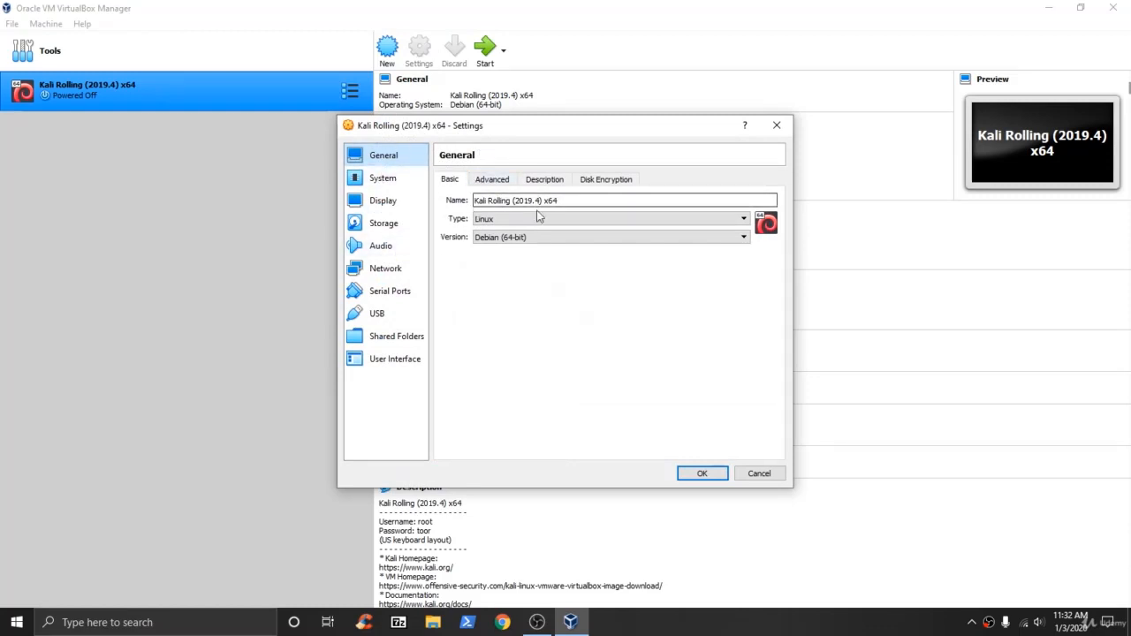
pyautogui.click(405, 178)
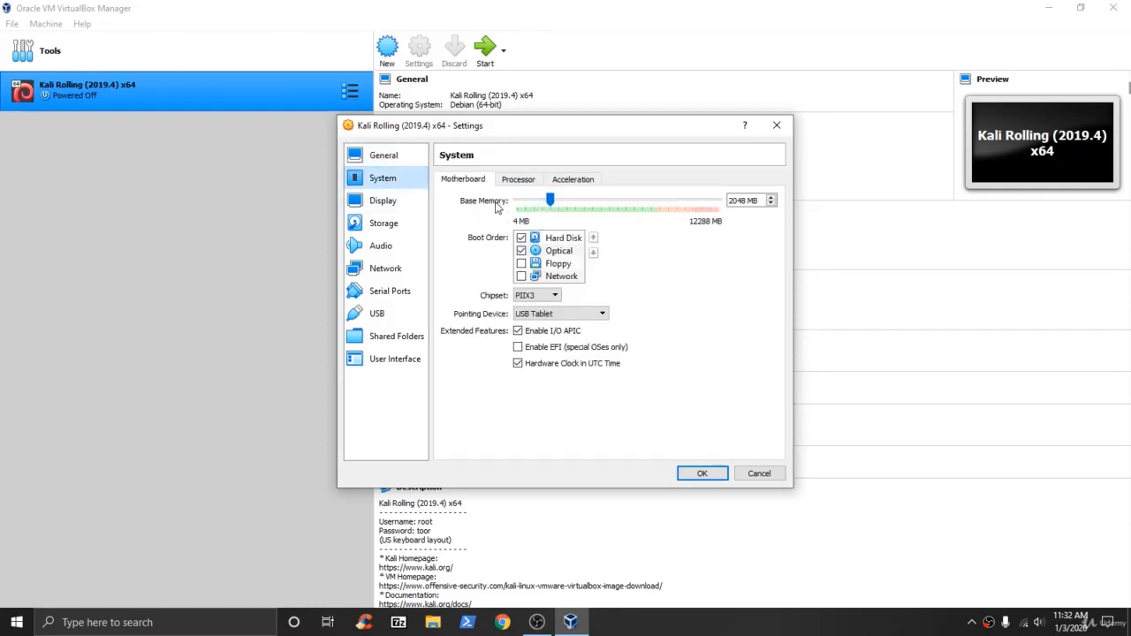
pyautogui.moveTo(550, 201); pyautogui.dragTo(680, 202)
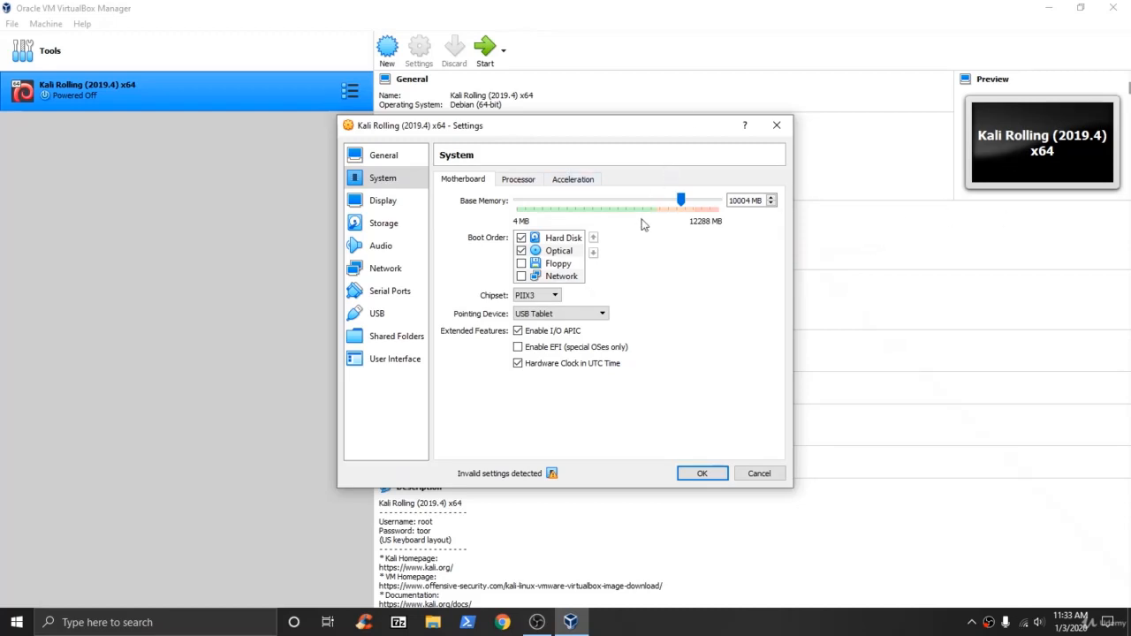
pyautogui.moveTo(680, 200); pyautogui.dragTo(580, 217)
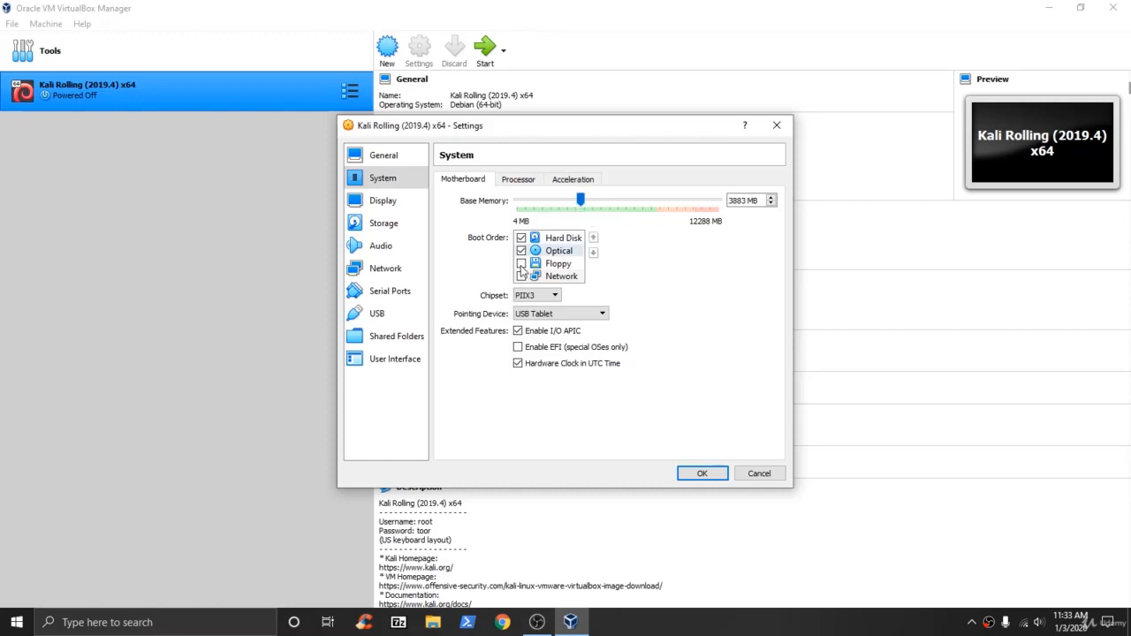
pyautogui.click(529, 184)
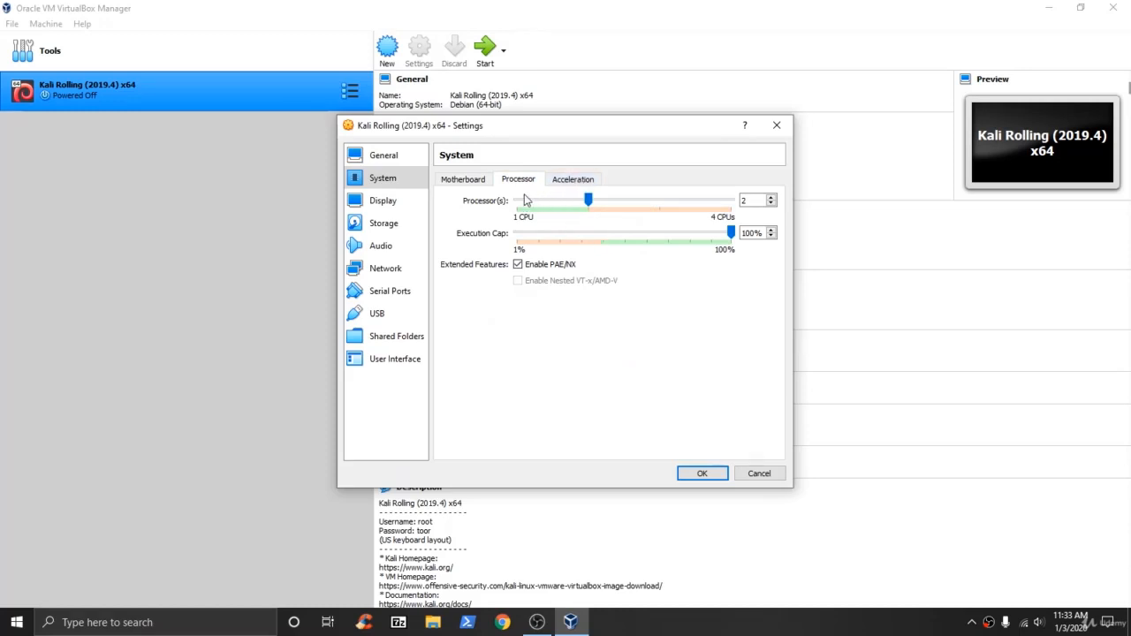
pyautogui.click(573, 181)
pyautogui.click(473, 181)
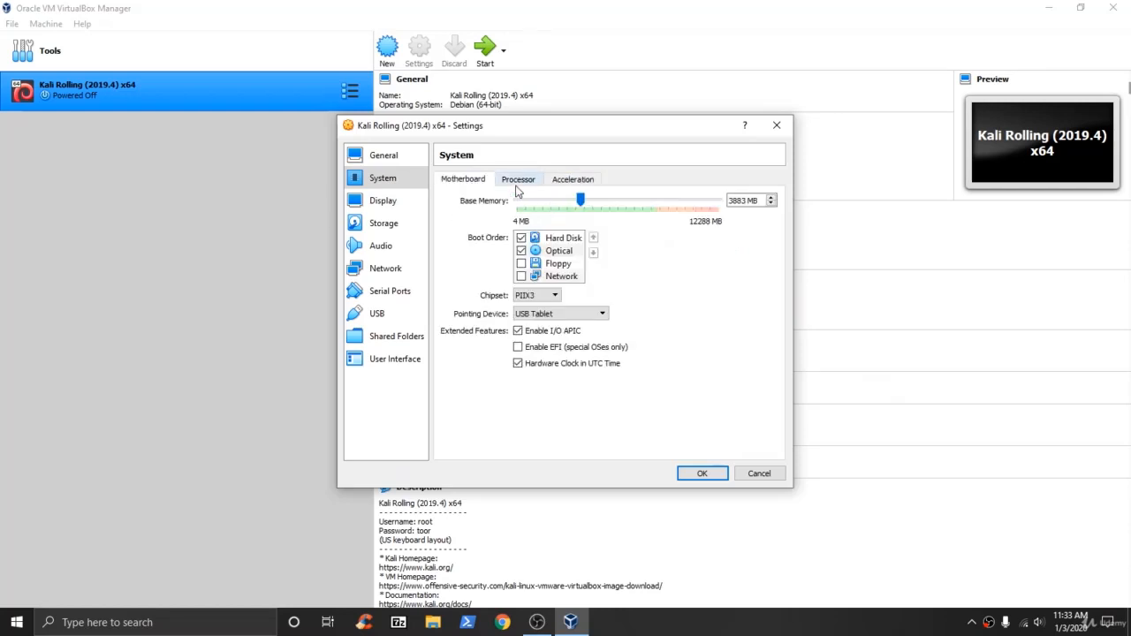
pyautogui.click(391, 202)
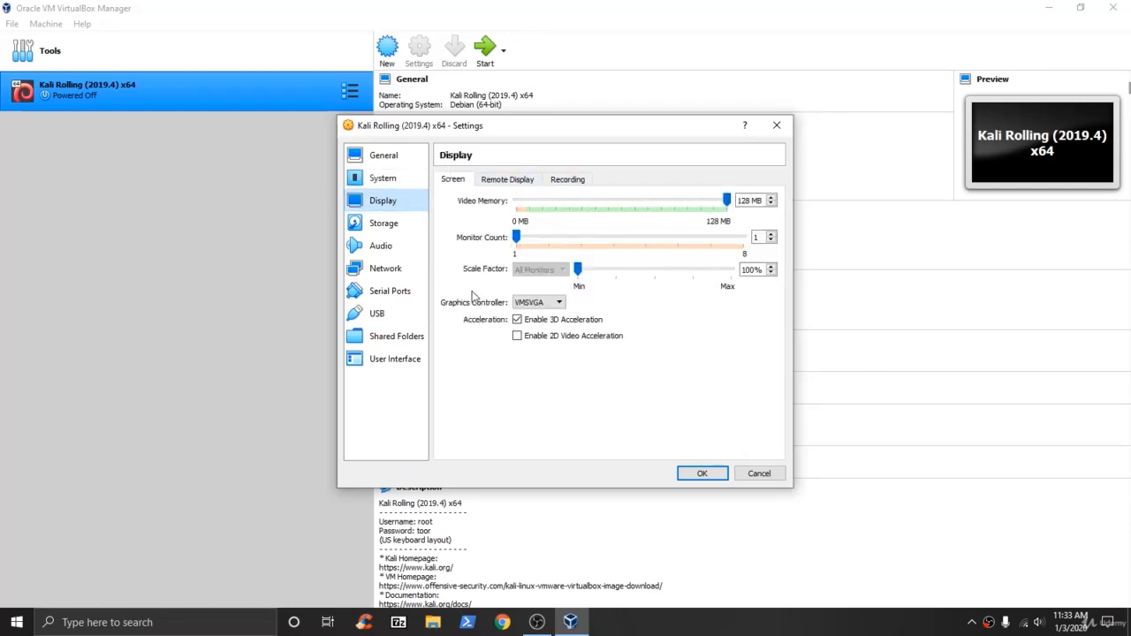
# Uncheck Enable 3D Acceleration in the Kali VM's Display settings.
pyautogui.click(517, 321)
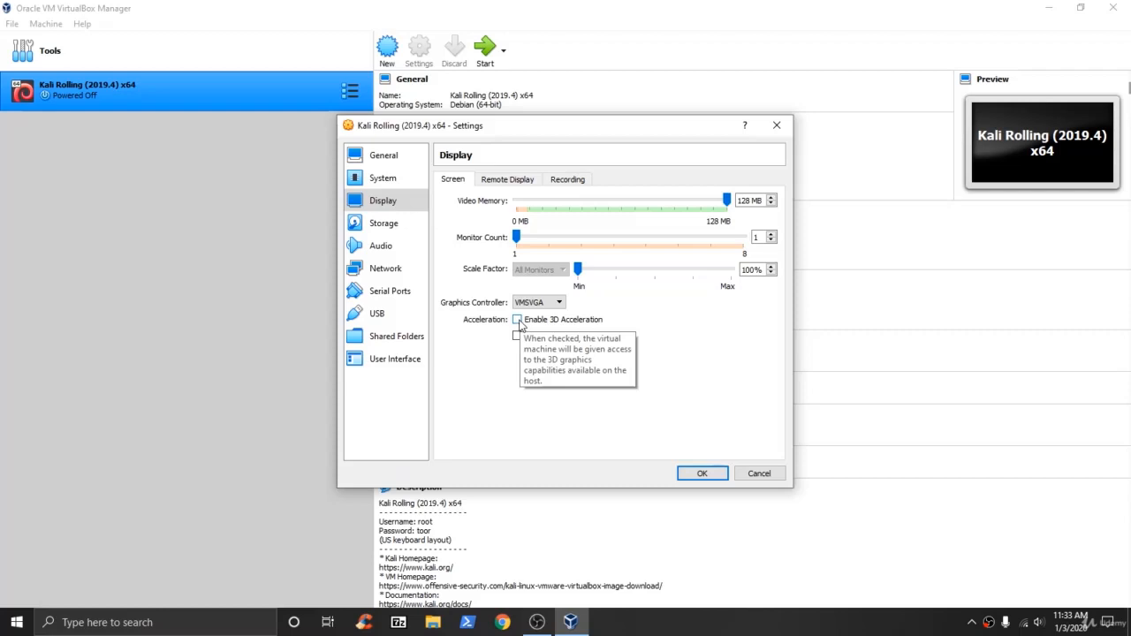
pyautogui.click(387, 270)
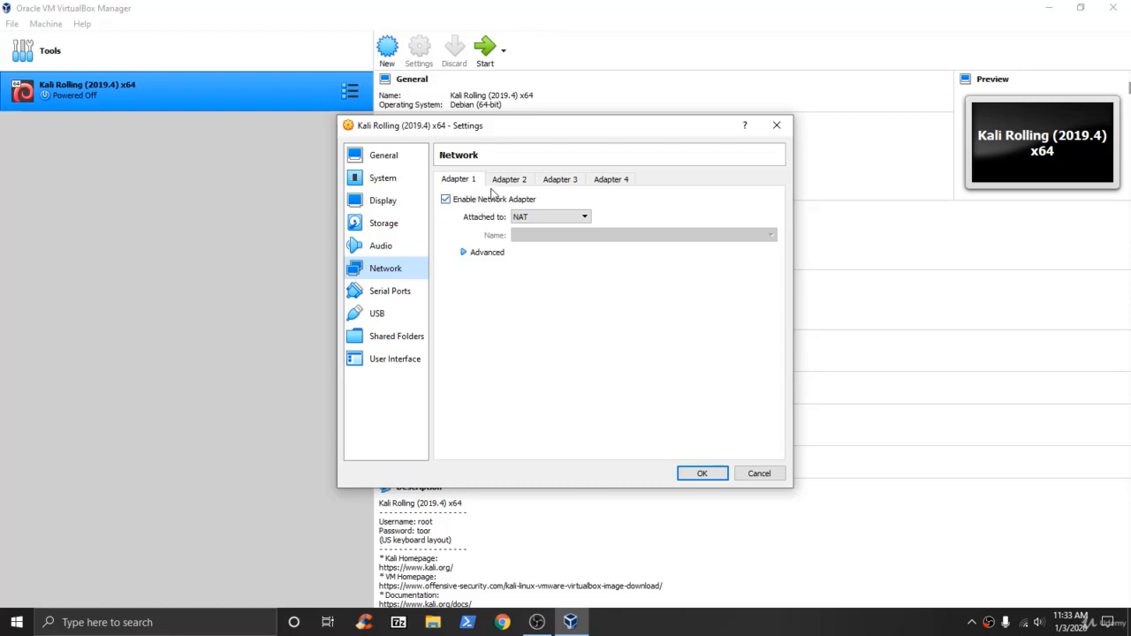
pyautogui.click(583, 217)
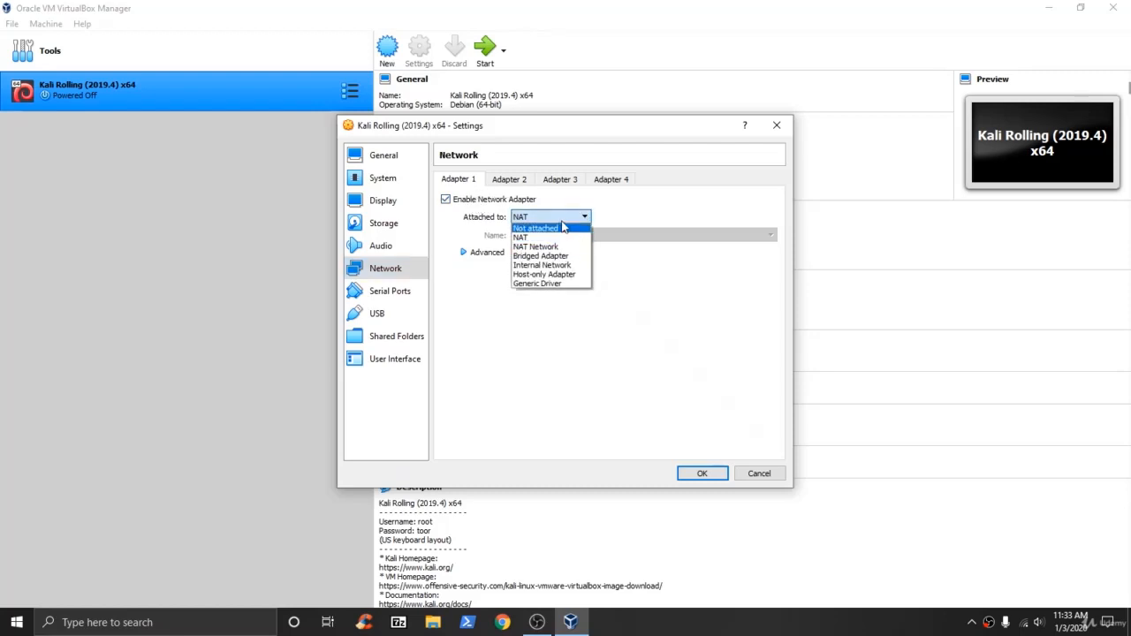
pyautogui.click(522, 238)
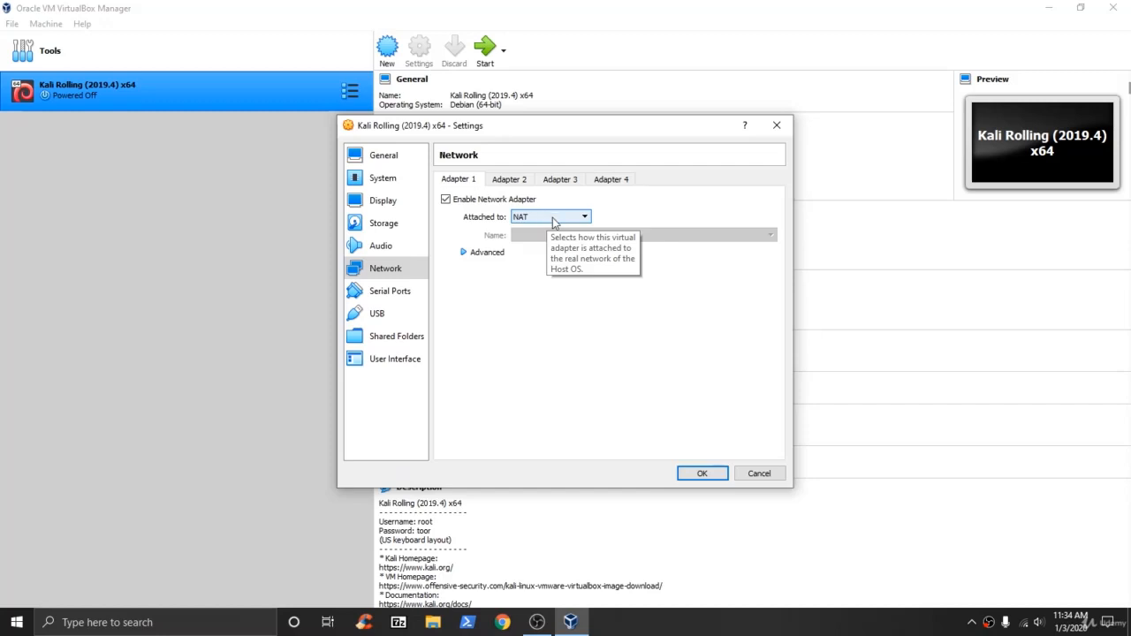
pyautogui.click(554, 221)
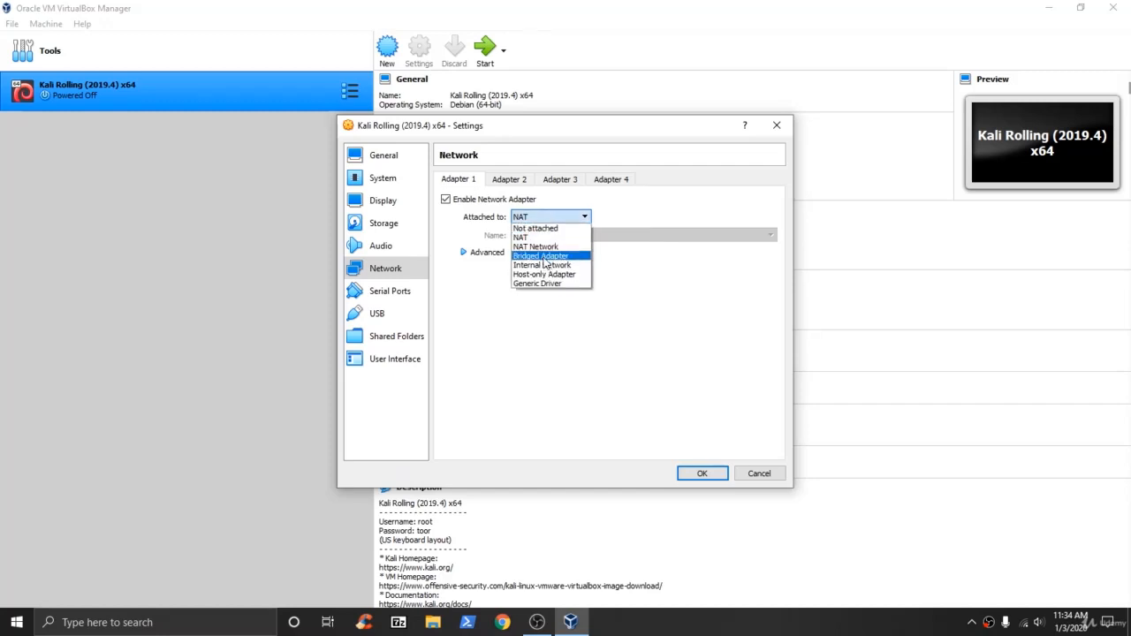
pyautogui.click(532, 257)
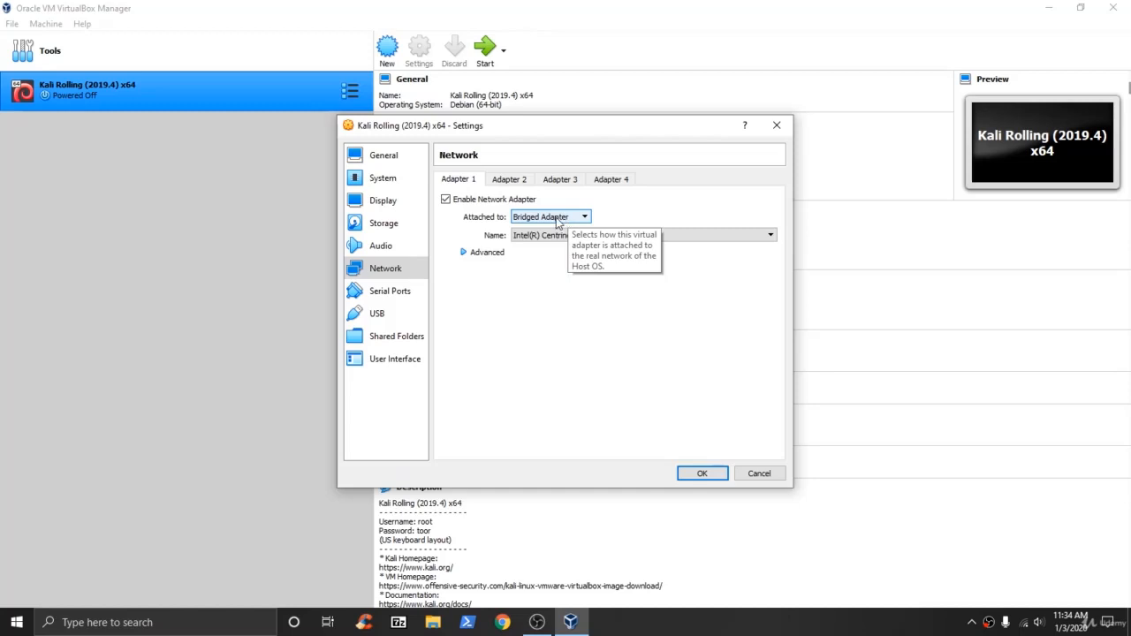
pyautogui.click(556, 218)
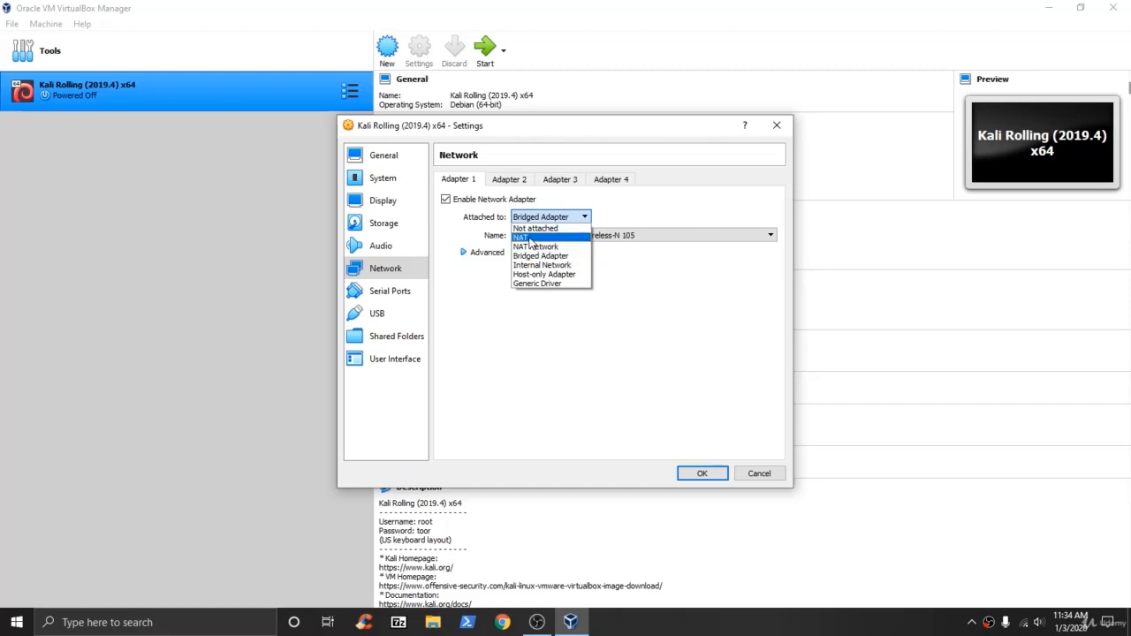
pyautogui.click(530, 238)
# Check Kali's Serial Ports settings, then settle on the USB page with USB 2.0 (OHCI + EHCI) enabled.
pyautogui.click(378, 316)
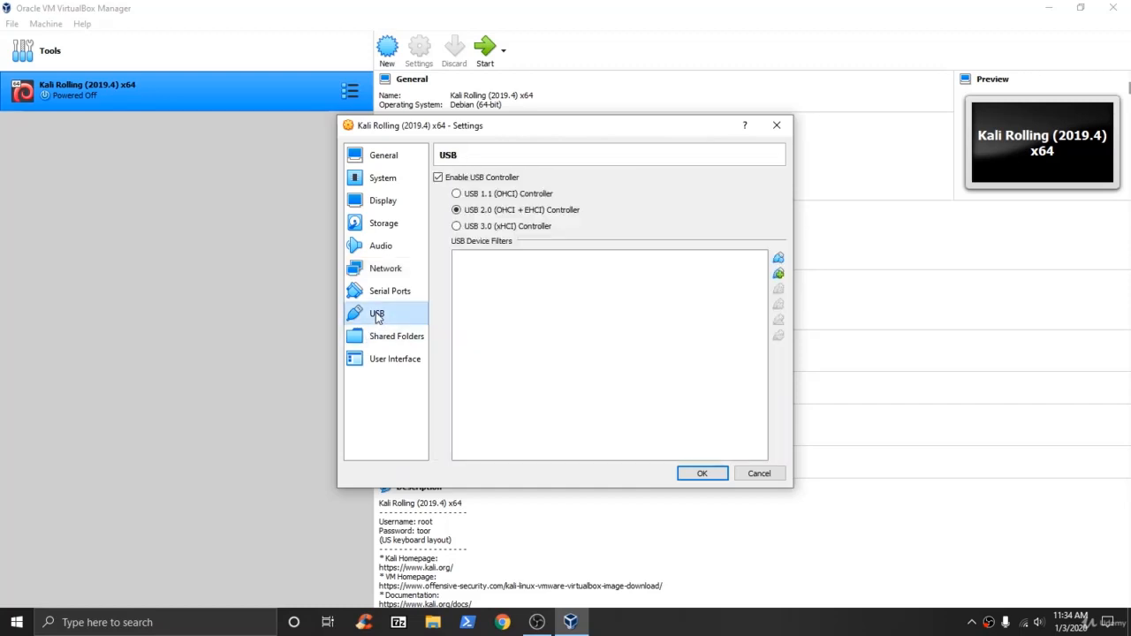
pyautogui.click(385, 295)
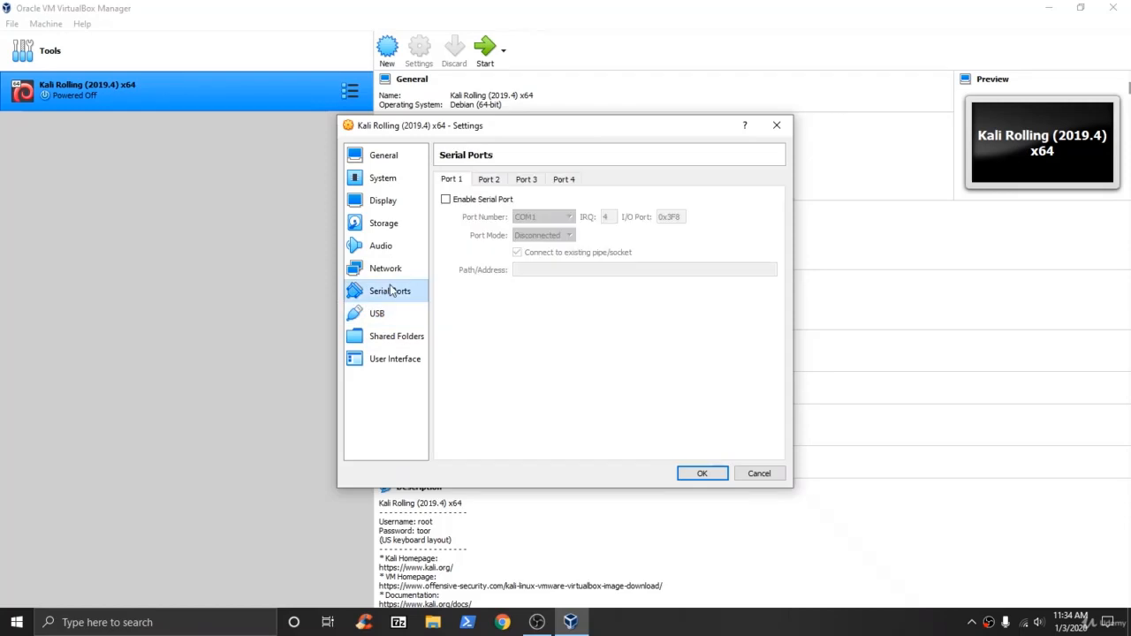
pyautogui.click(388, 316)
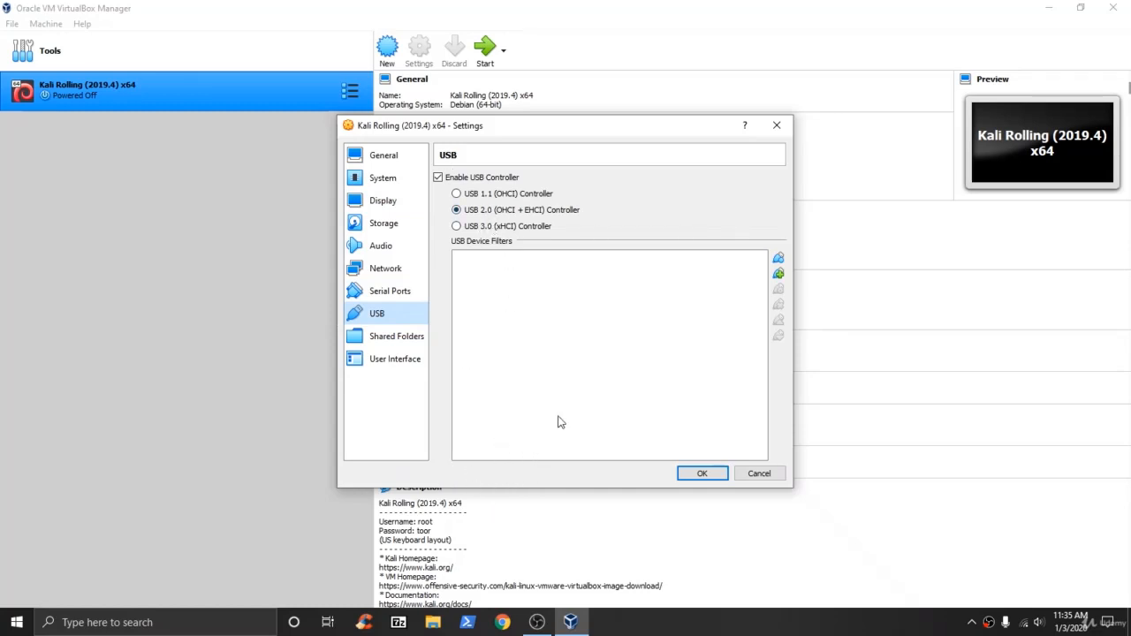
# In Chrome, search for 'vir' and open the virtualbox.org Downloads page.
pyautogui.click(501, 623)
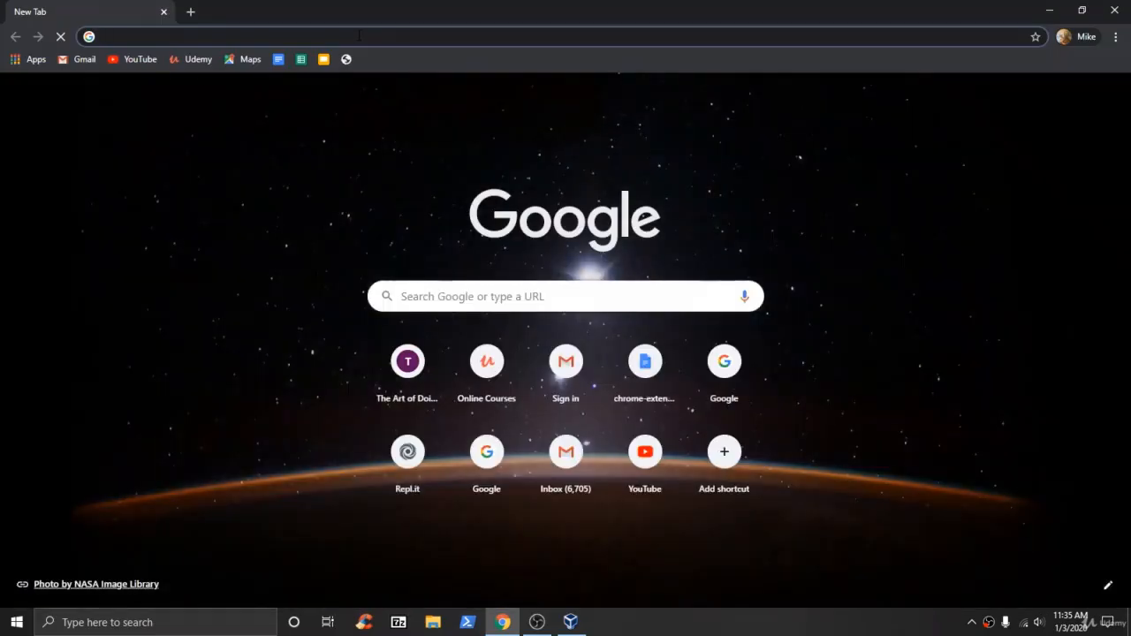
pyautogui.write('virtual box')
pyautogui.press('Return')
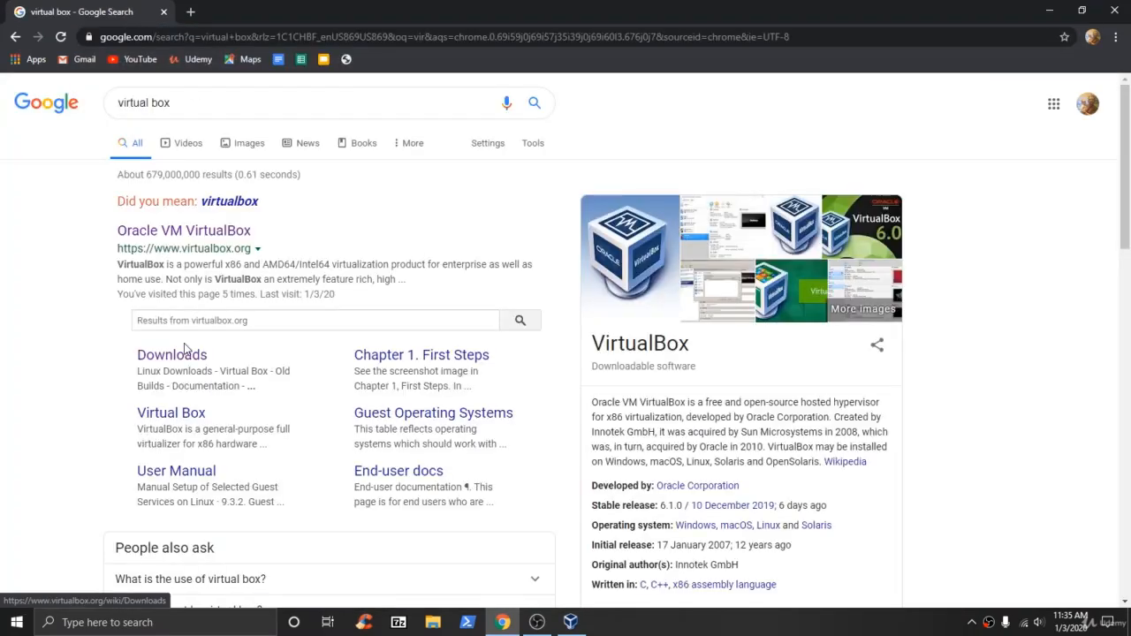
pyautogui.click(188, 351)
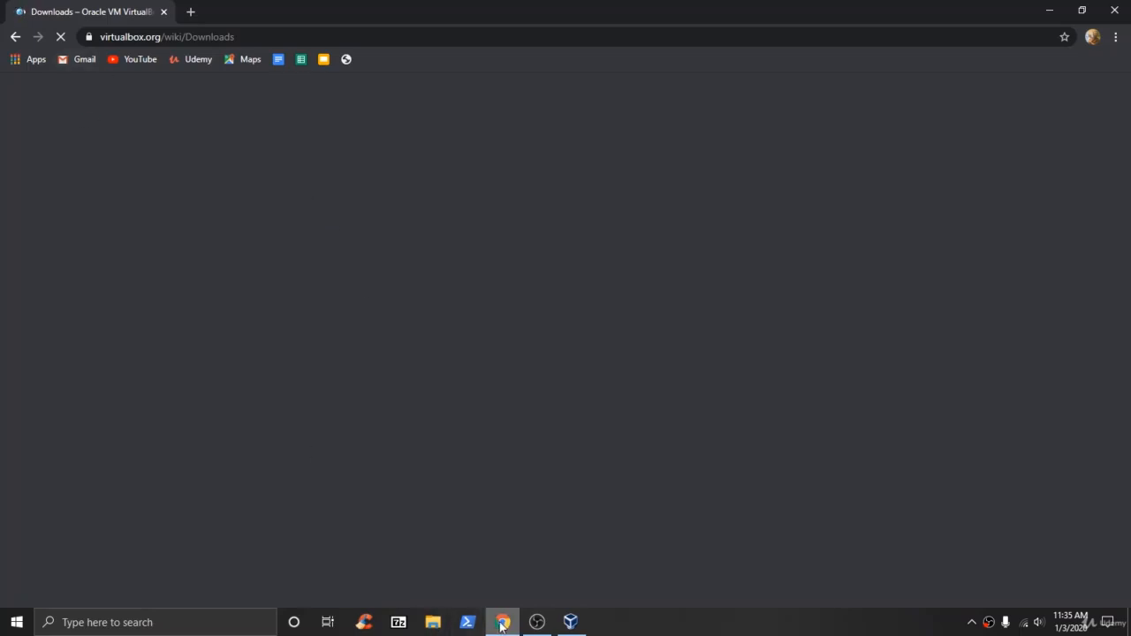
# Highlight the 6.1.0 version number on the Downloads page, then bring File Explorer up at Quick access.
pyautogui.click(433, 624)
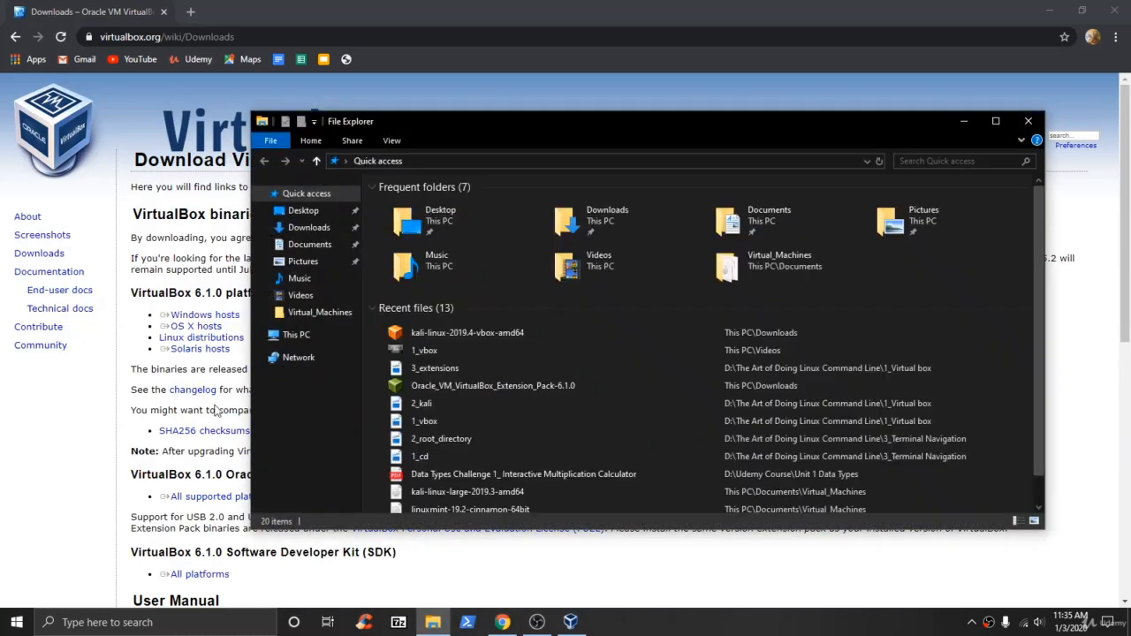
pyautogui.click(40, 488)
pyautogui.doubleClick(187, 292)
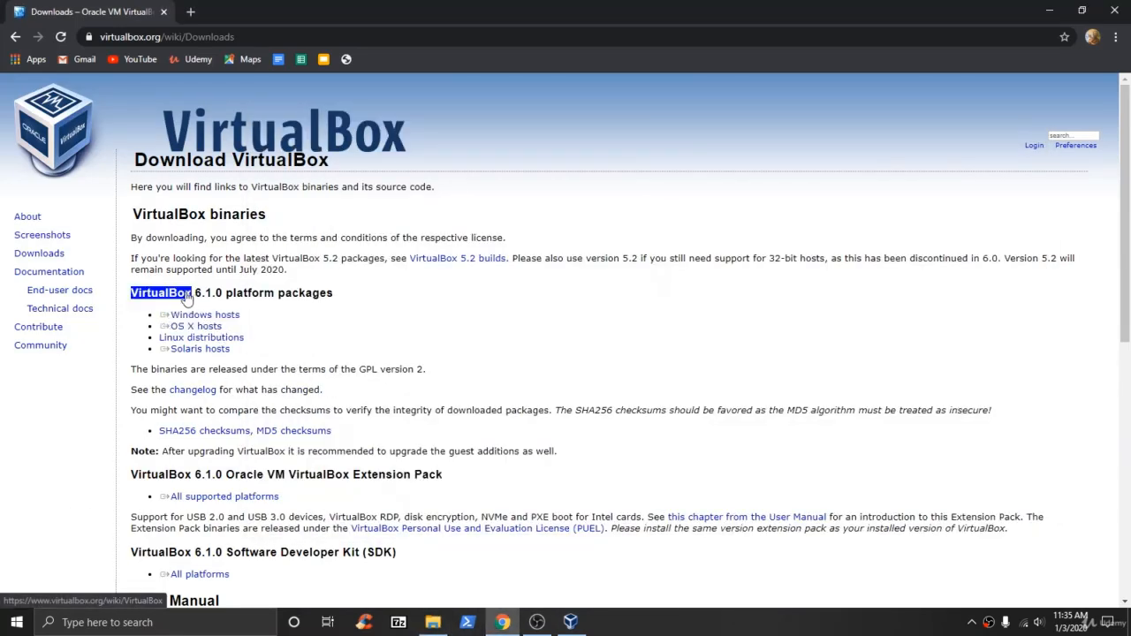
pyautogui.click(198, 291)
pyautogui.moveTo(196, 293); pyautogui.dragTo(222, 293)
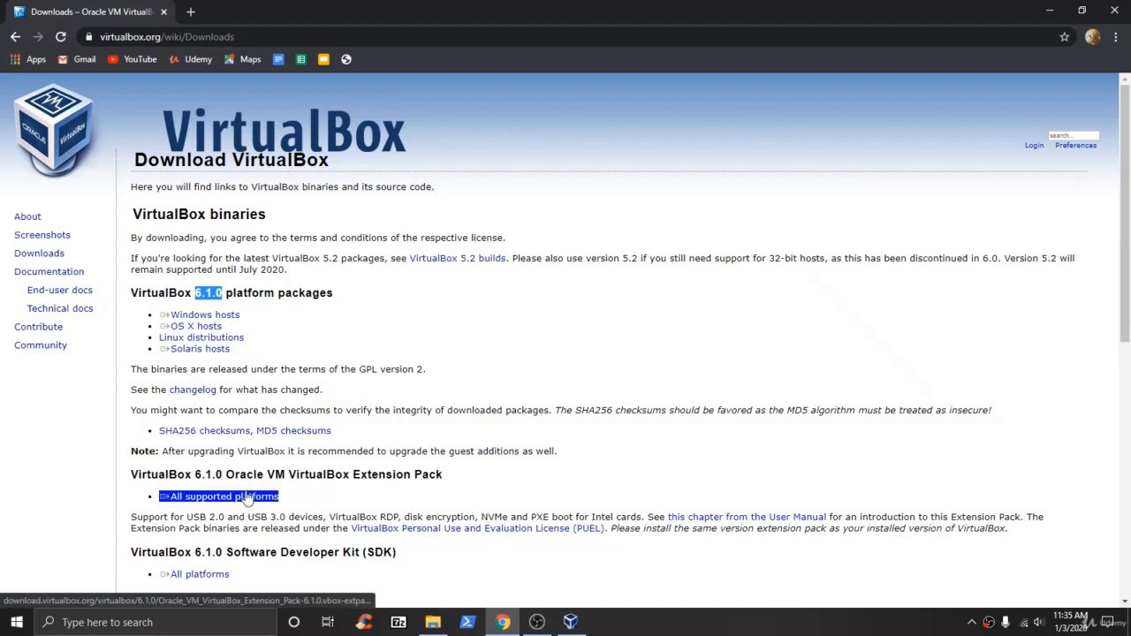
pyautogui.click(433, 622)
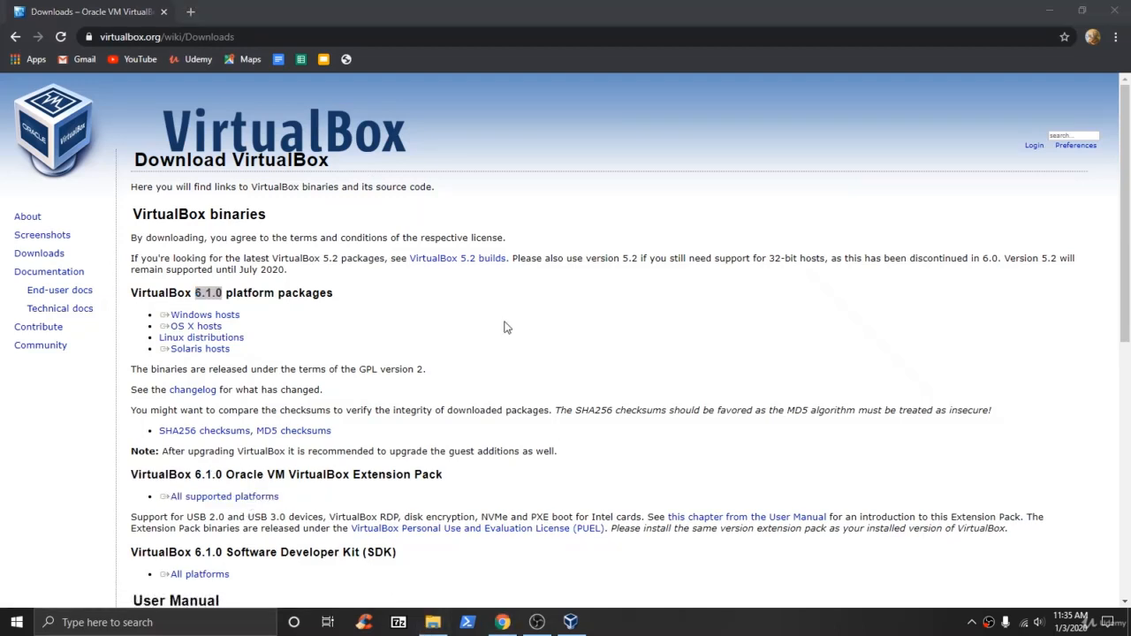
pyautogui.click(432, 622)
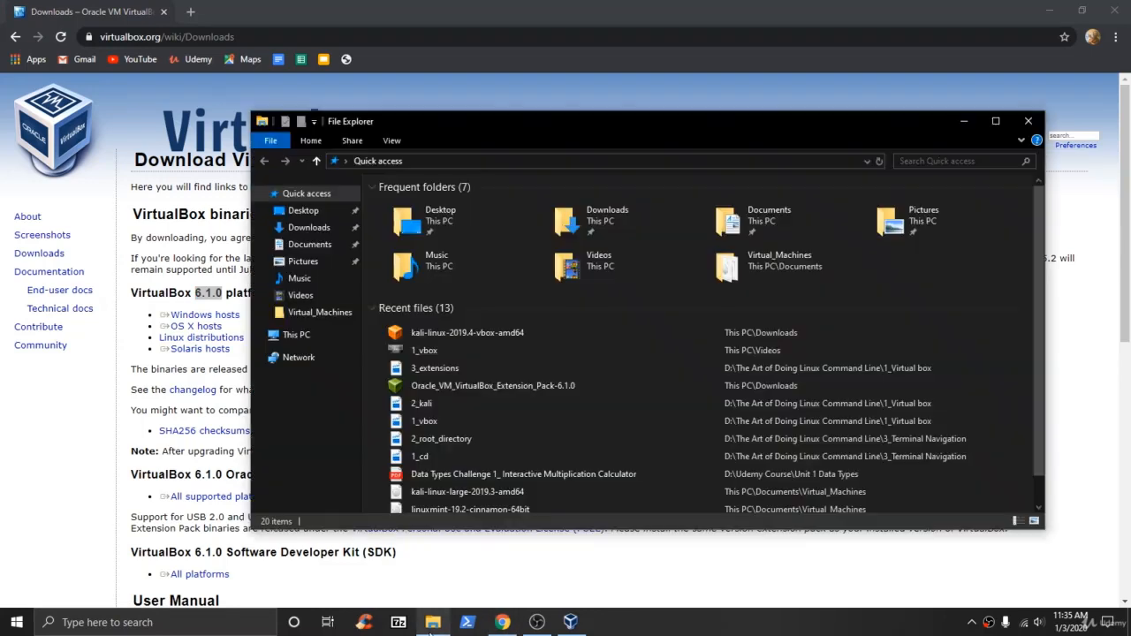
# Show the Downloads folder with the 6.1.0 extension packs and installer, then return to VirtualBox settings.
pyautogui.click(308, 229)
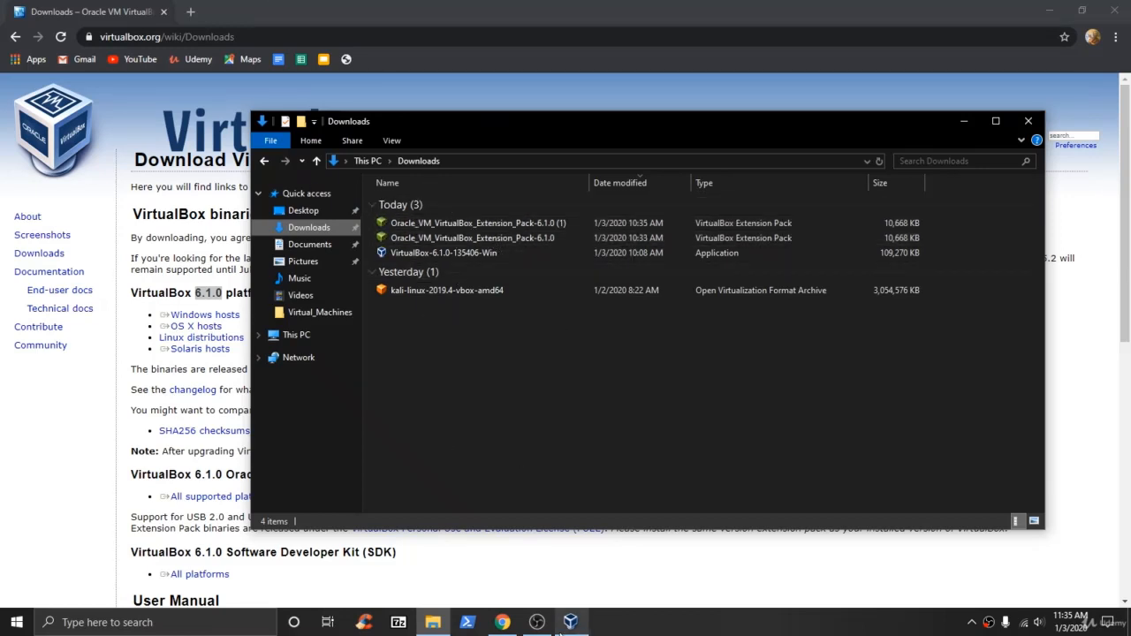
pyautogui.moveTo(573, 625)
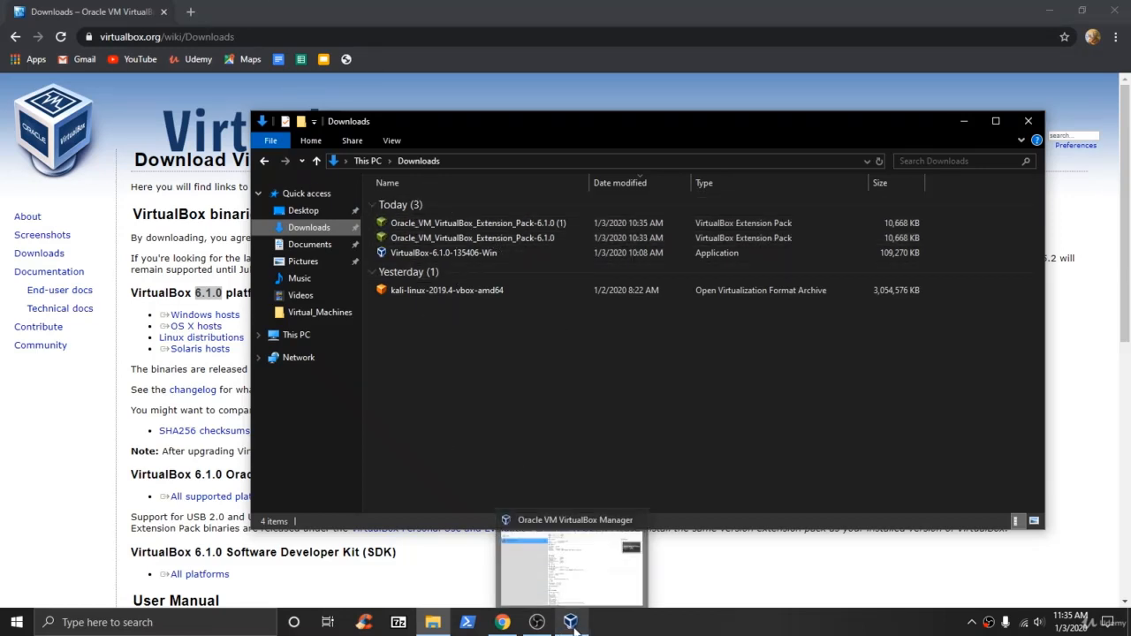
pyautogui.click(530, 594)
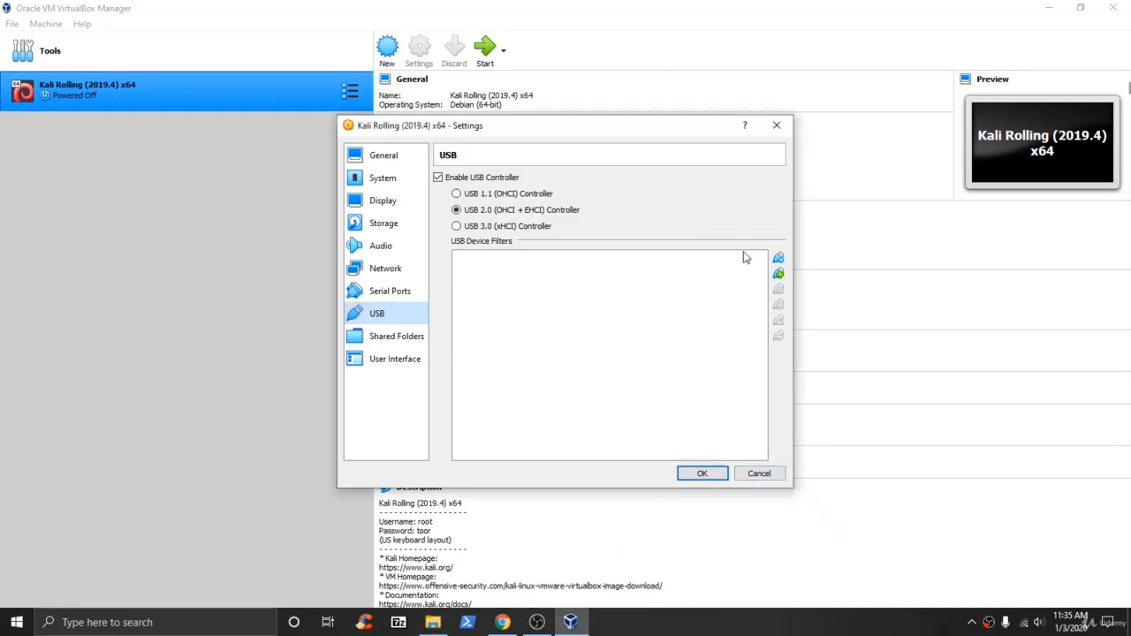
# Save Kali's settings, reopen them to review Audio, Storage and Display (128 MB video), and save again.
pyautogui.click(704, 474)
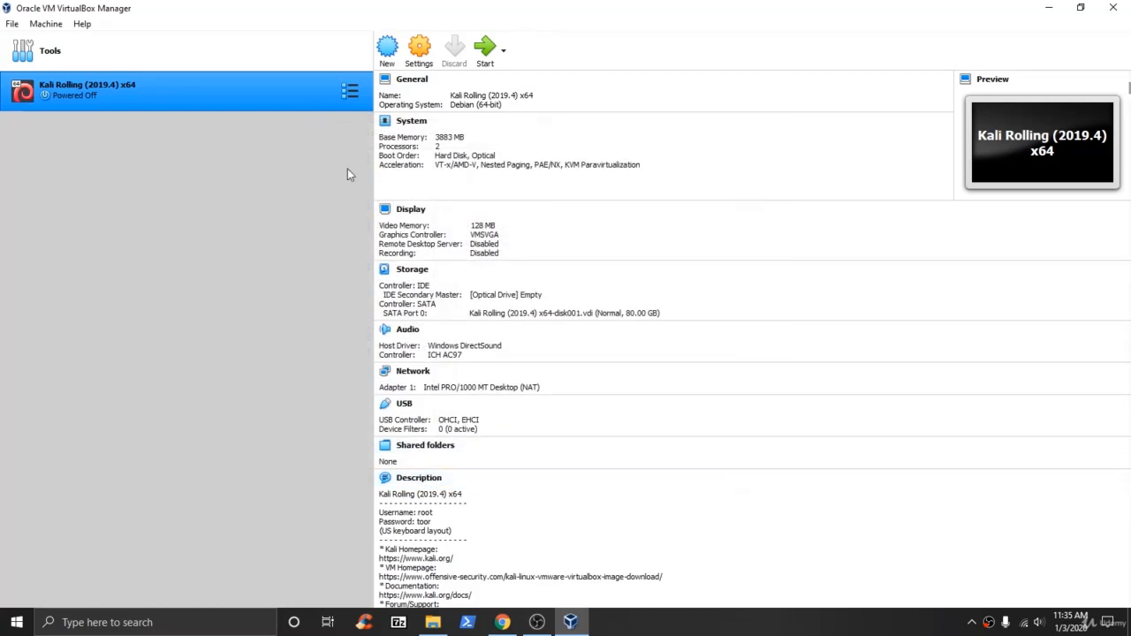
pyautogui.click(419, 51)
pyautogui.click(408, 247)
pyautogui.click(404, 224)
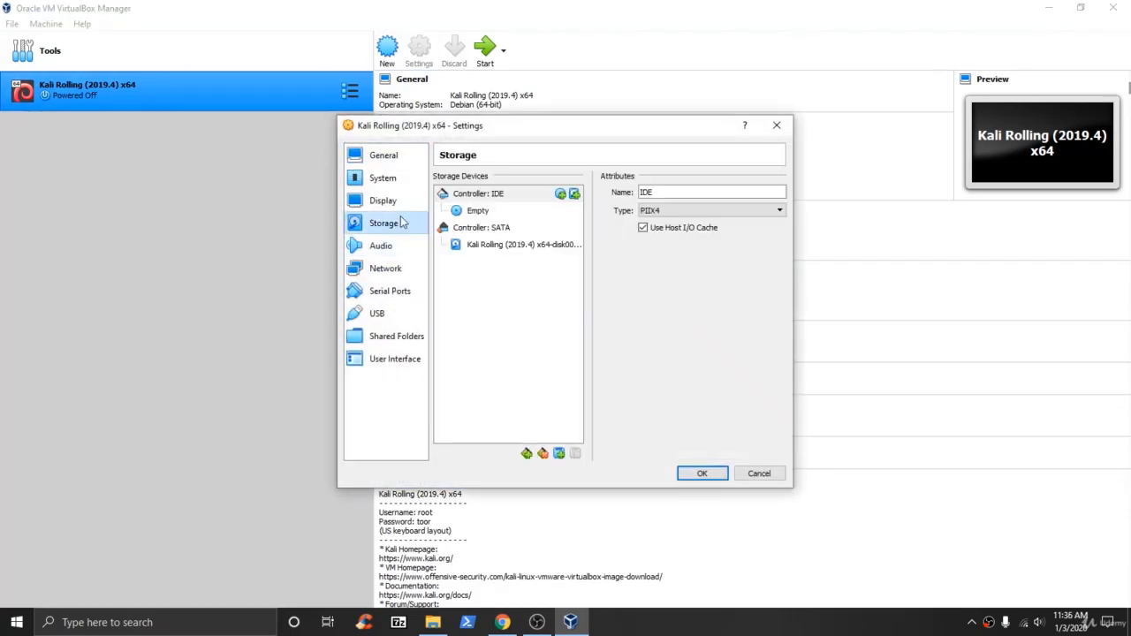
pyautogui.click(395, 202)
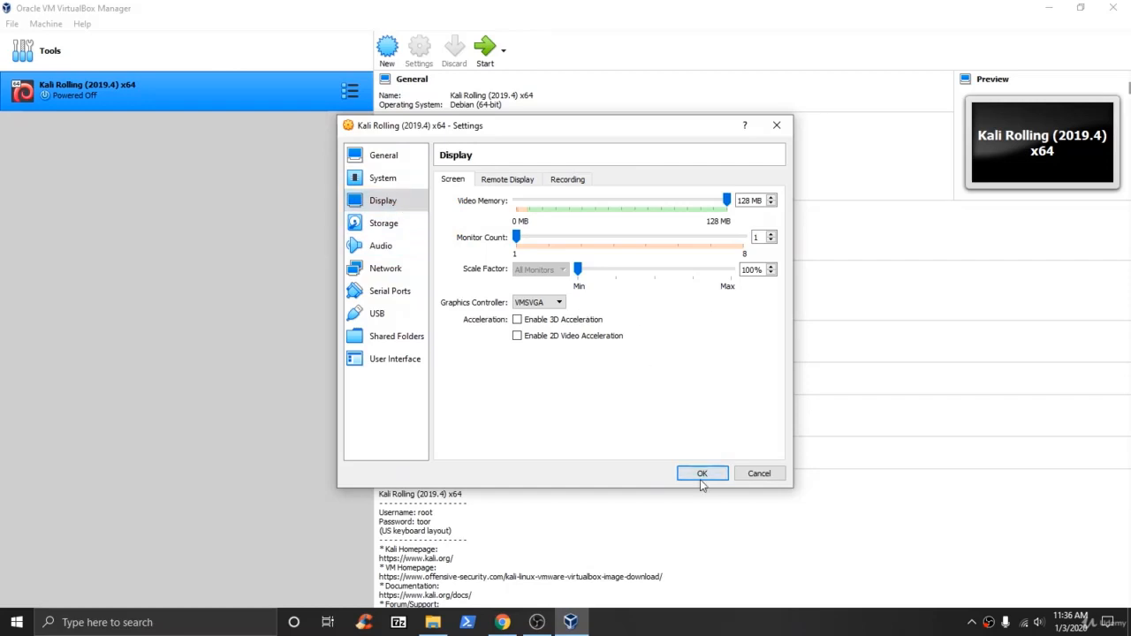
pyautogui.click(704, 473)
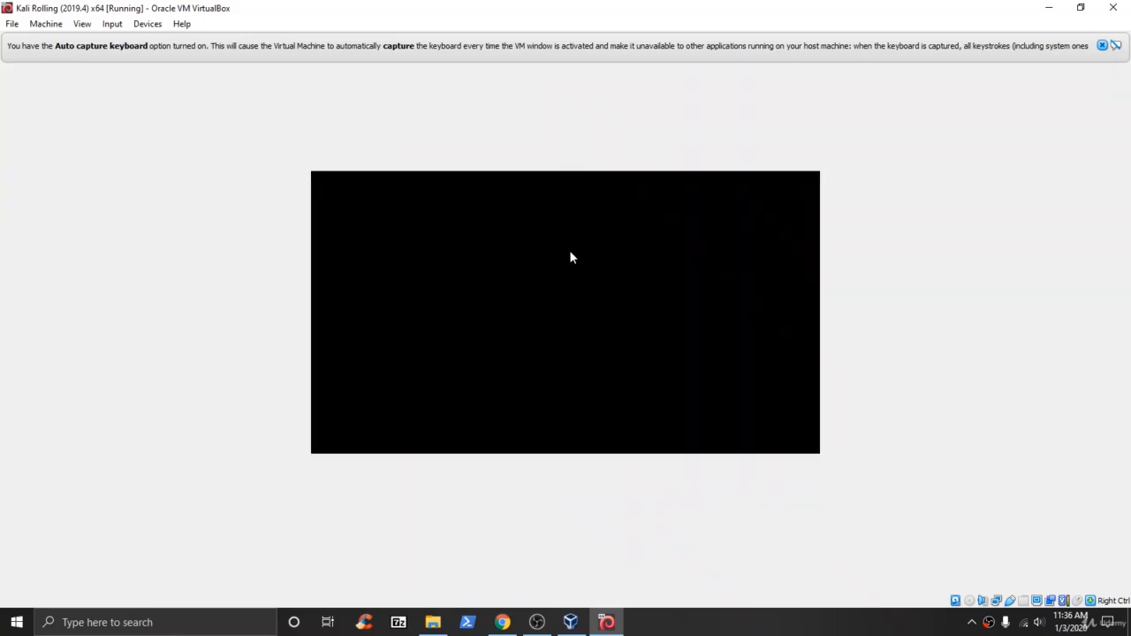
# Dismiss the keyboard auto-capture and mouse integration notices while Kali boots to its login screen.
pyautogui.click(1102, 46)
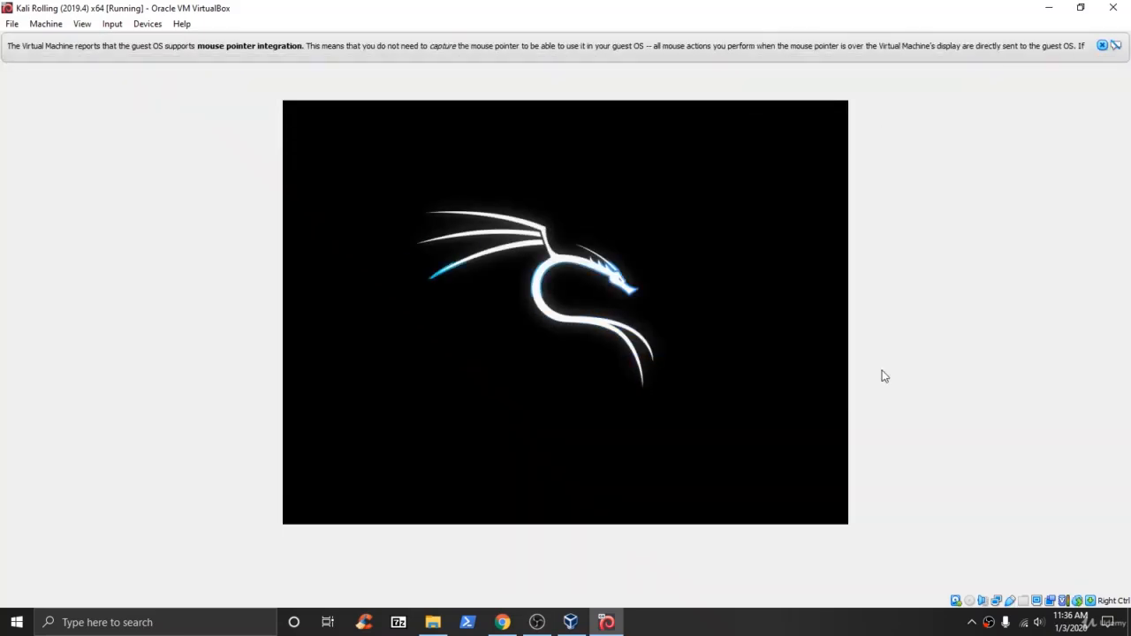
pyautogui.click(1102, 46)
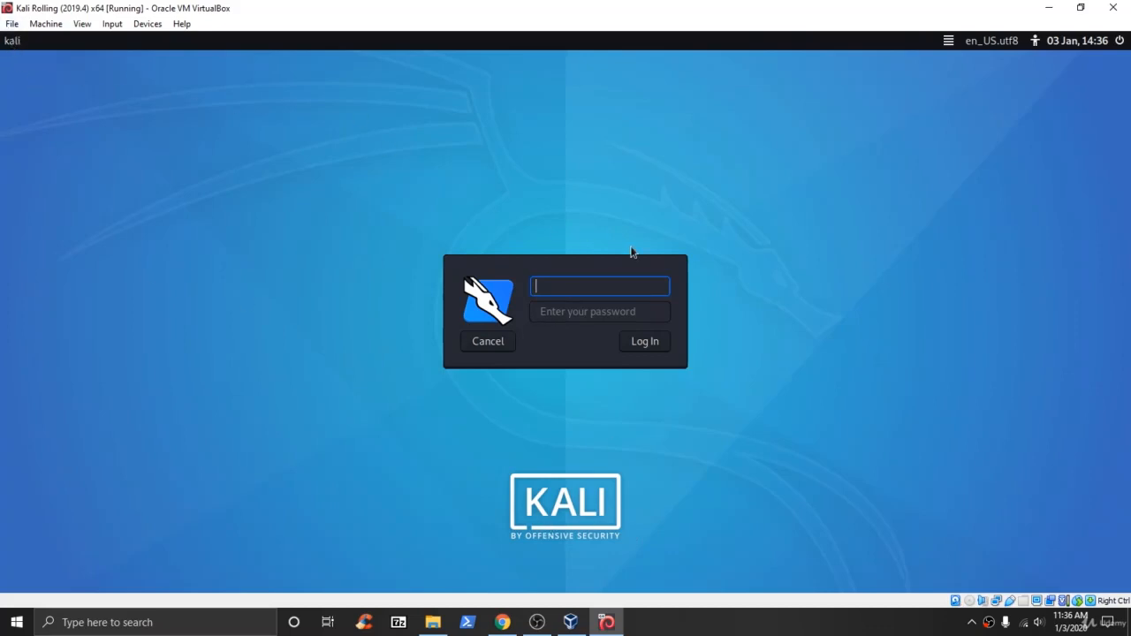
# Enter 'root' as the Kali username and move focus to the password field.
pyautogui.click(573, 309)
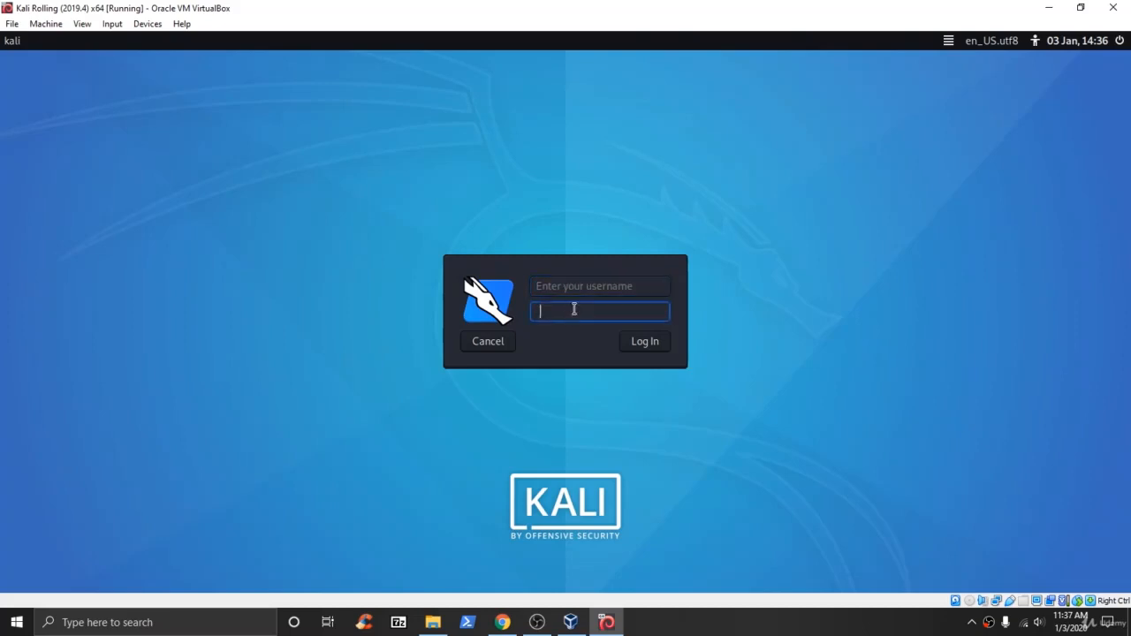
pyautogui.click(589, 283)
pyautogui.click(599, 309)
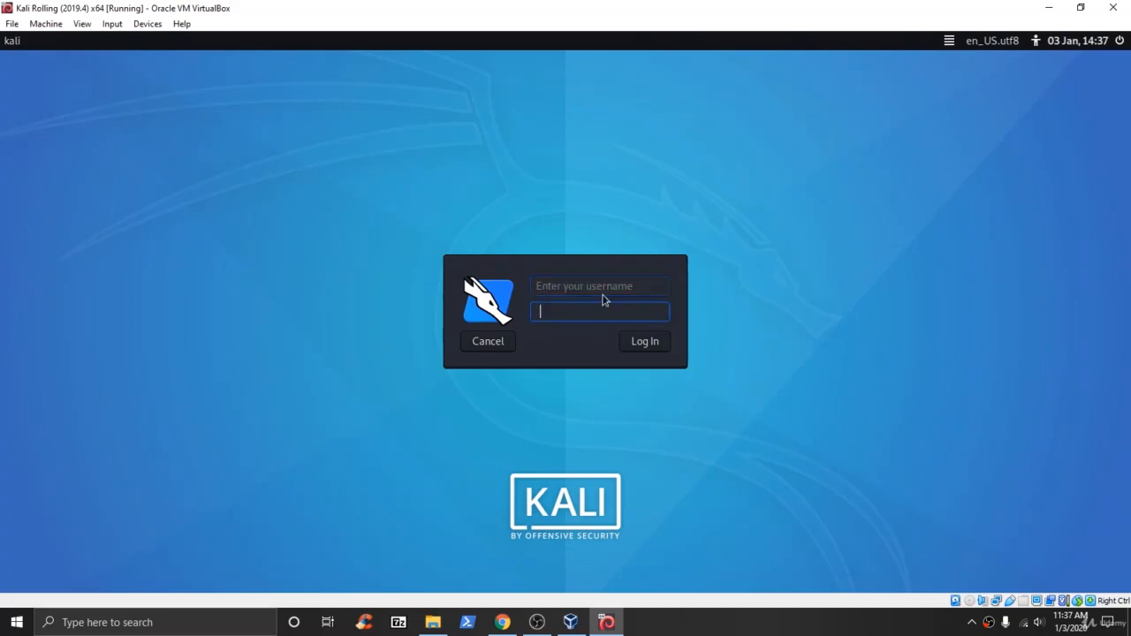
pyautogui.click(589, 285)
pyautogui.click(610, 305)
pyautogui.click(615, 286)
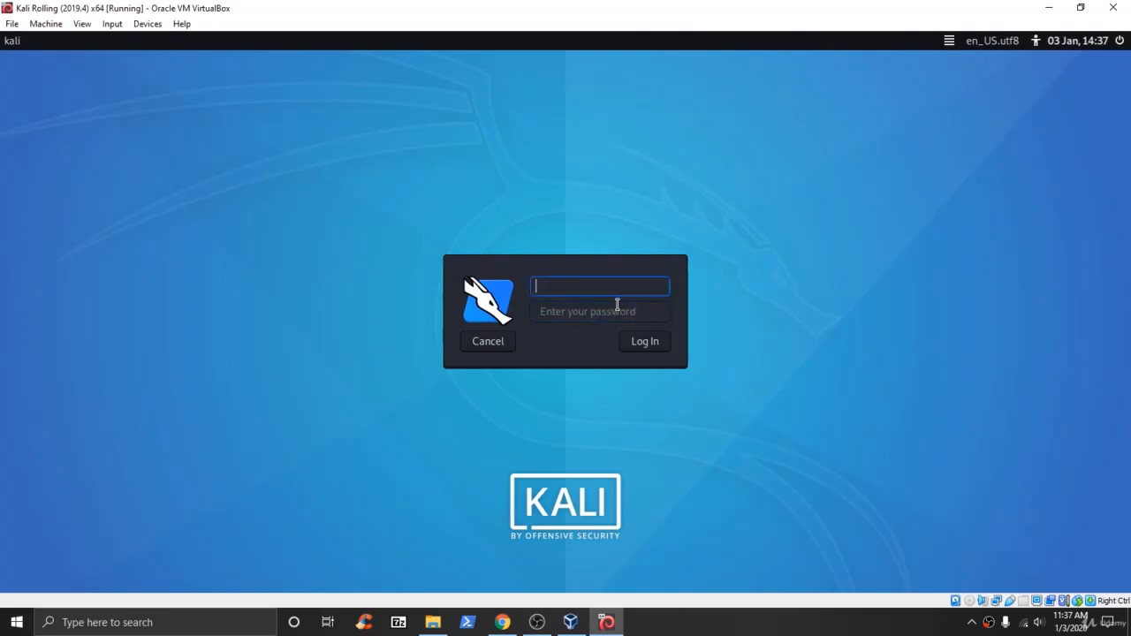
pyautogui.click(621, 307)
pyautogui.click(611, 285)
pyautogui.write('root')
pyautogui.press('Tab')
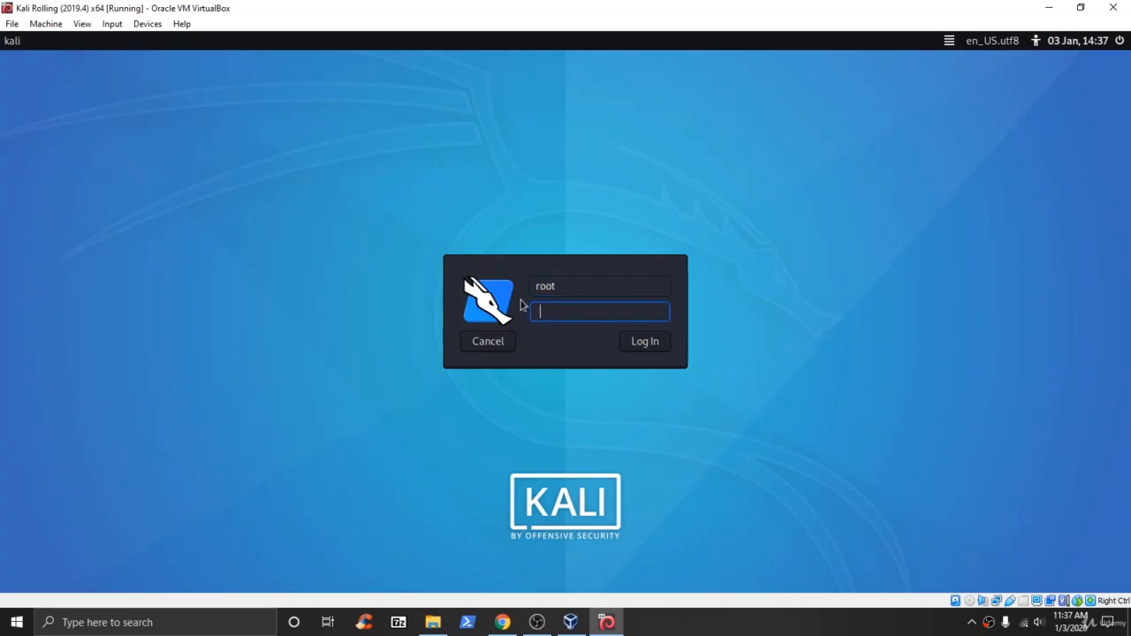
pyautogui.moveTo(536, 286); pyautogui.dragTo(562, 285)
pyautogui.click(565, 311)
# Submit the root login to bring up the Kali desktop with Trash, File System and Home icons.
pyautogui.click(644, 345)
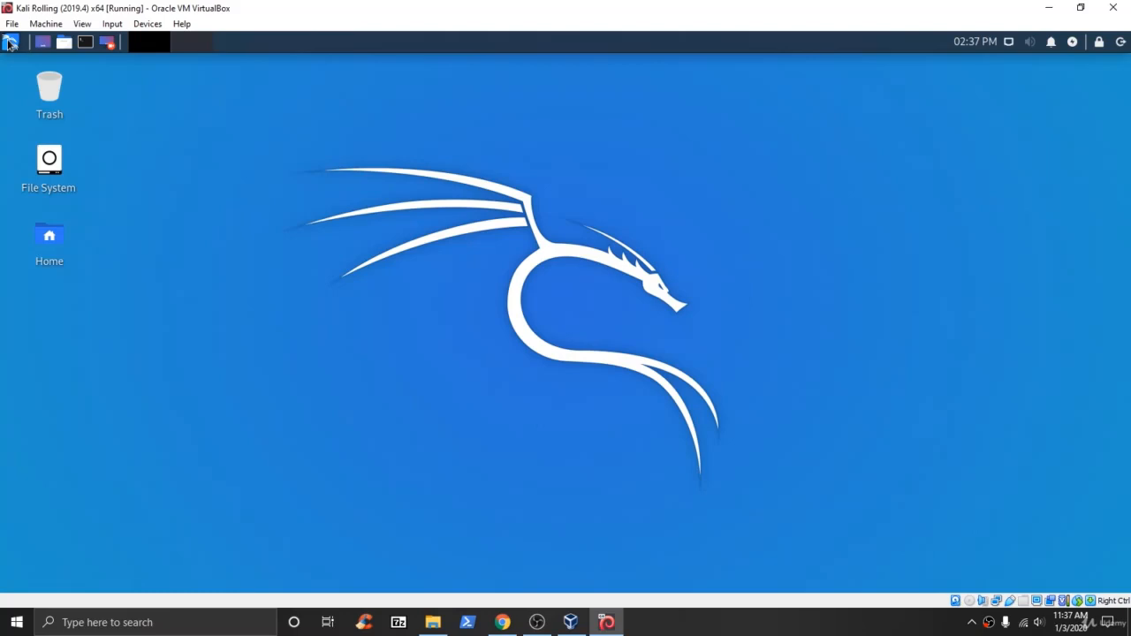
# In Kali's applications menu, browse the Password Attacks, Wireless Attacks and Sniffing & Spoofing categories.
pyautogui.click(10, 45)
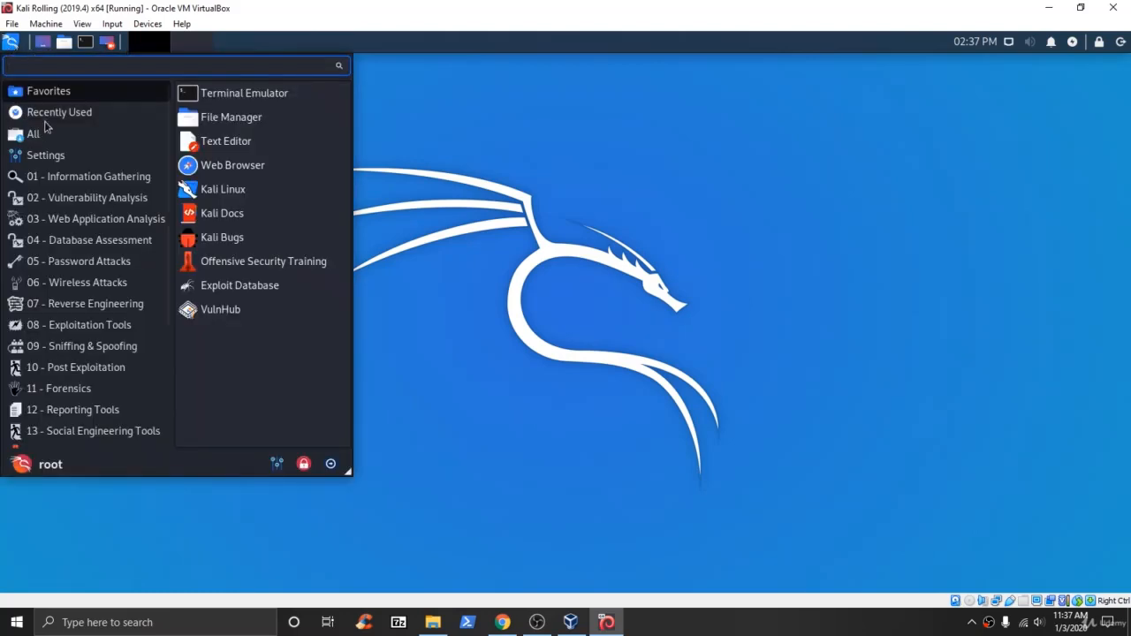
pyautogui.scroll(-4, 89, 221)
pyautogui.scroll(4, 119, 281)
pyautogui.scroll(-4, 107, 261)
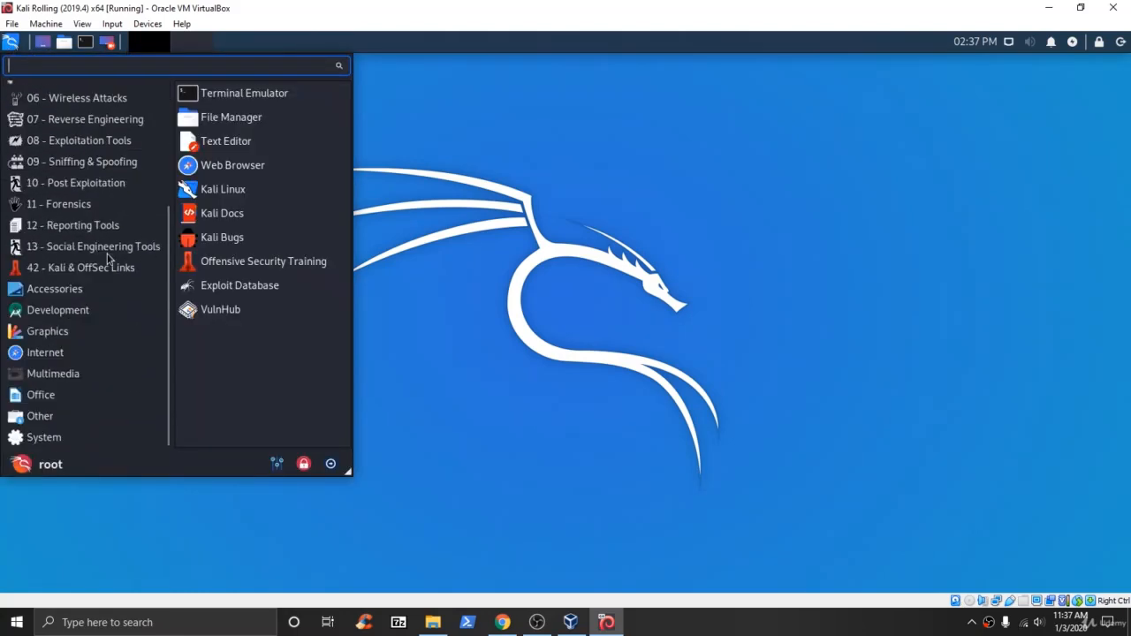
pyautogui.scroll(4, 69, 294)
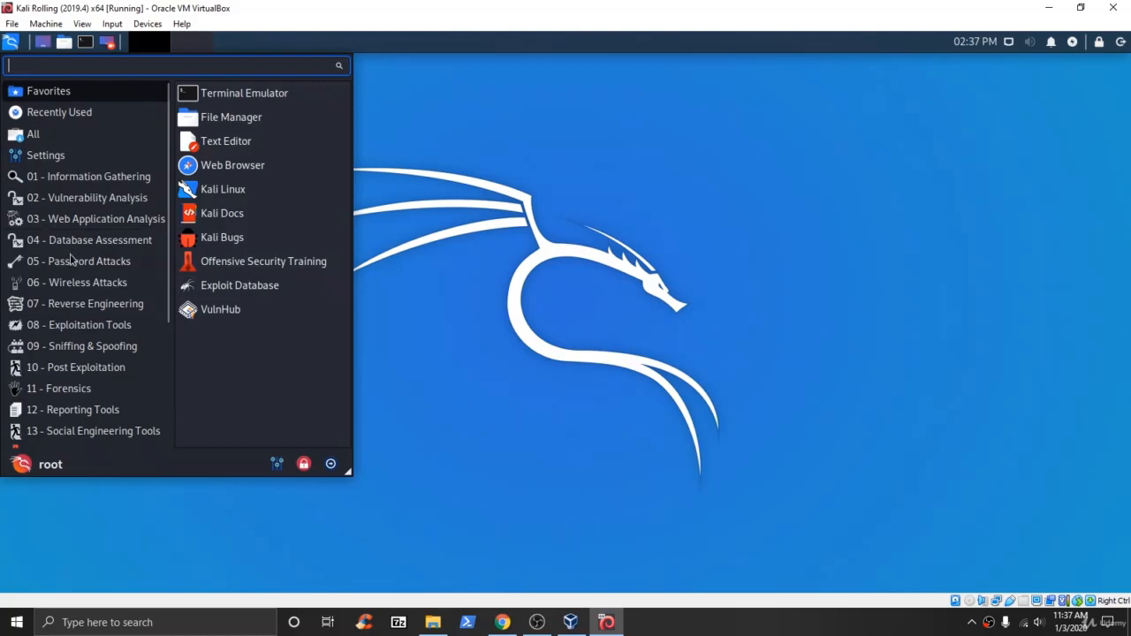
pyautogui.scroll(-2, 89, 281)
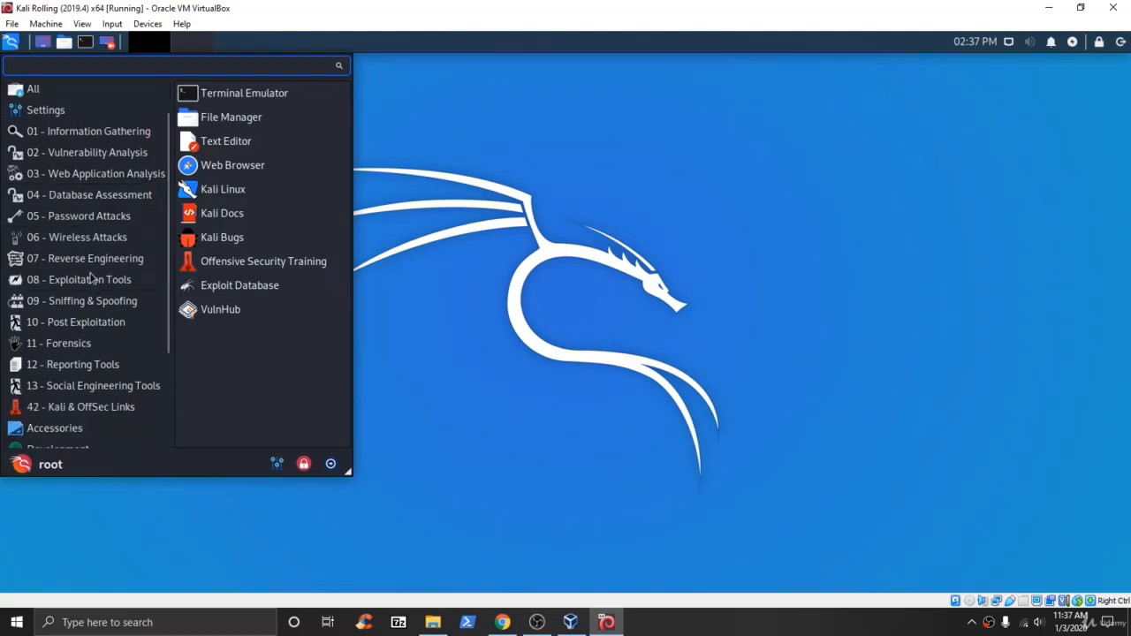
pyautogui.click(78, 217)
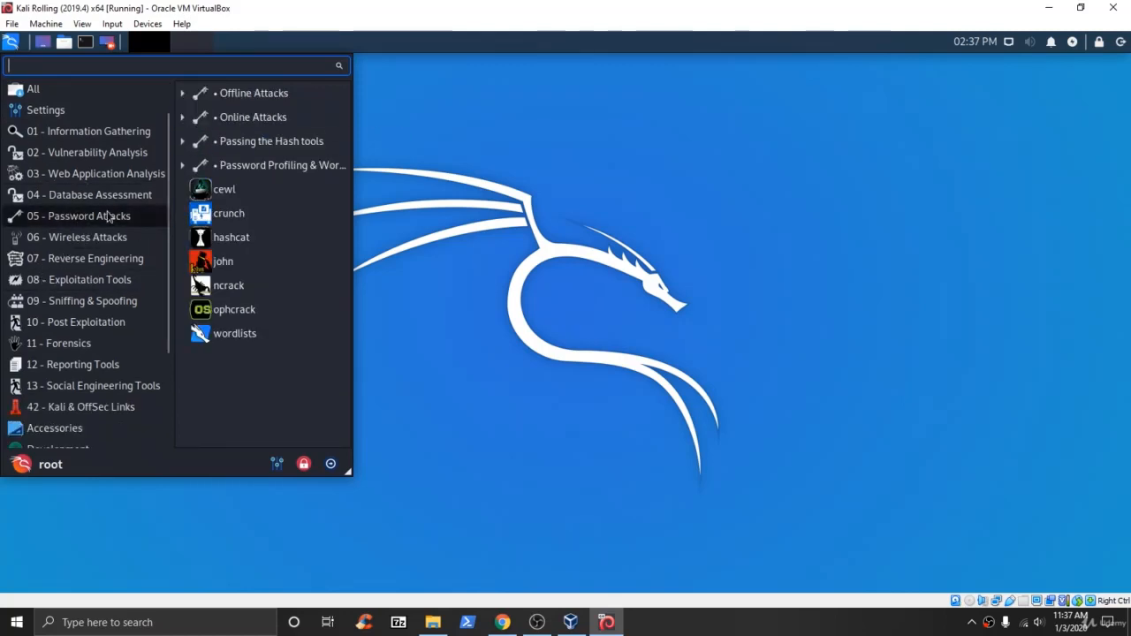
pyautogui.click(78, 239)
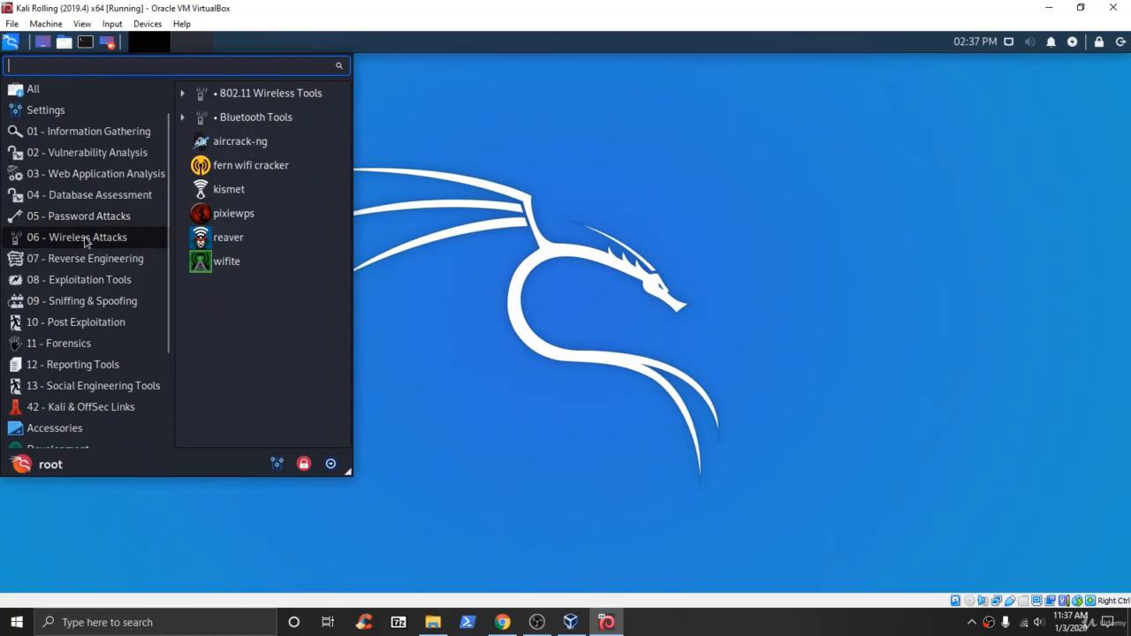
pyautogui.click(104, 303)
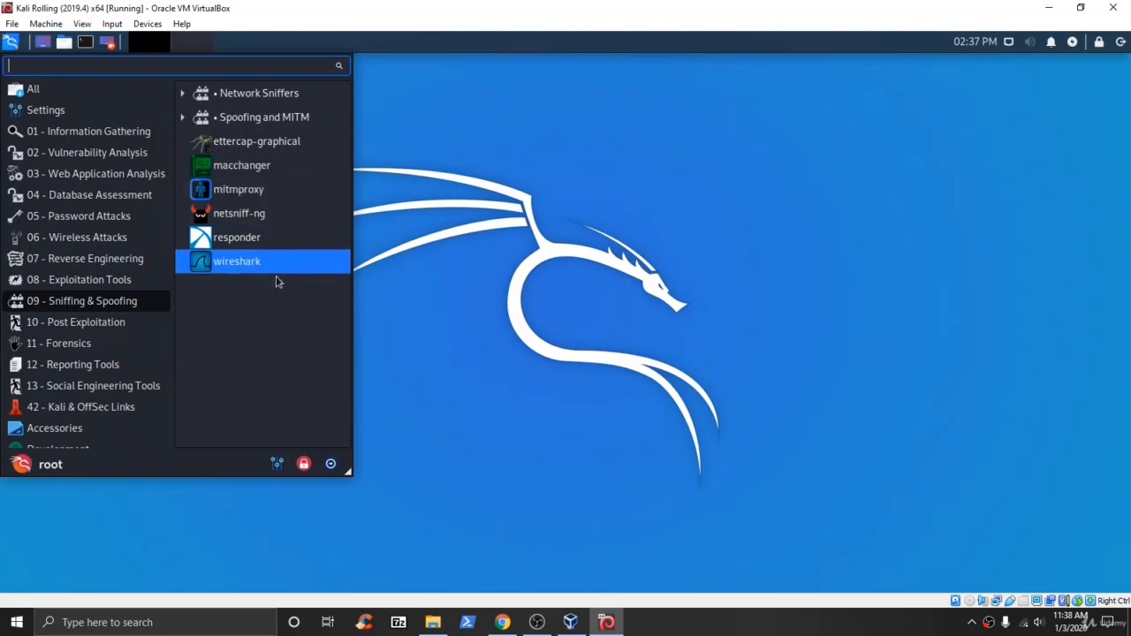
# Browse Accessories, then list the System tools including Xfce Terminal, QTerminal and GParted.
pyautogui.scroll(-3, 110, 381)
pyautogui.scroll(4, 124, 353)
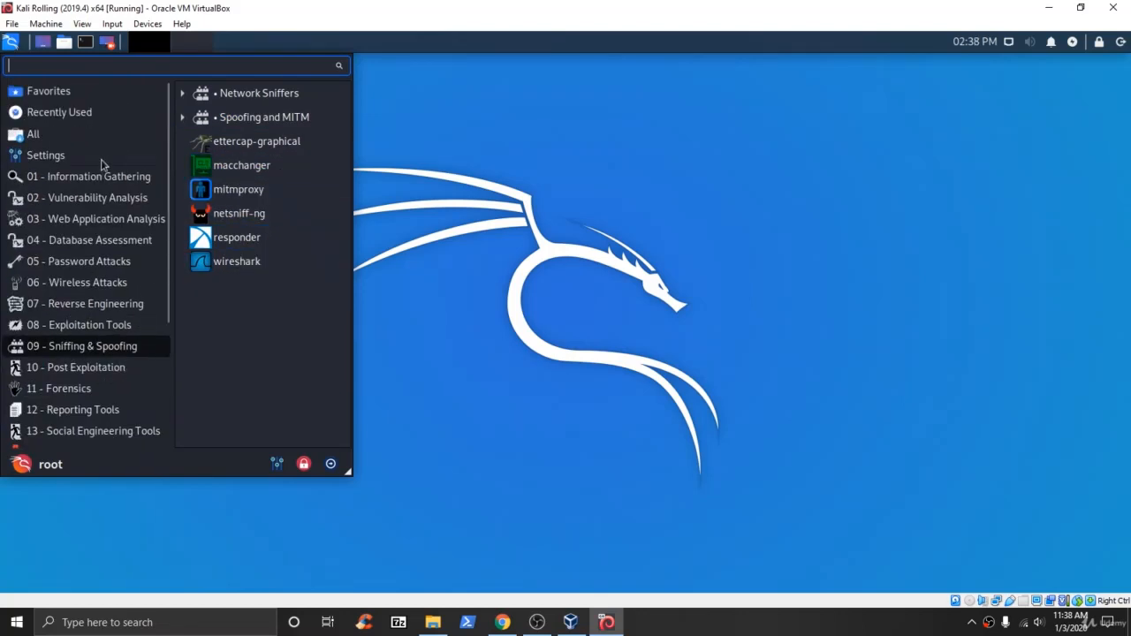
pyautogui.scroll(-3, 133, 141)
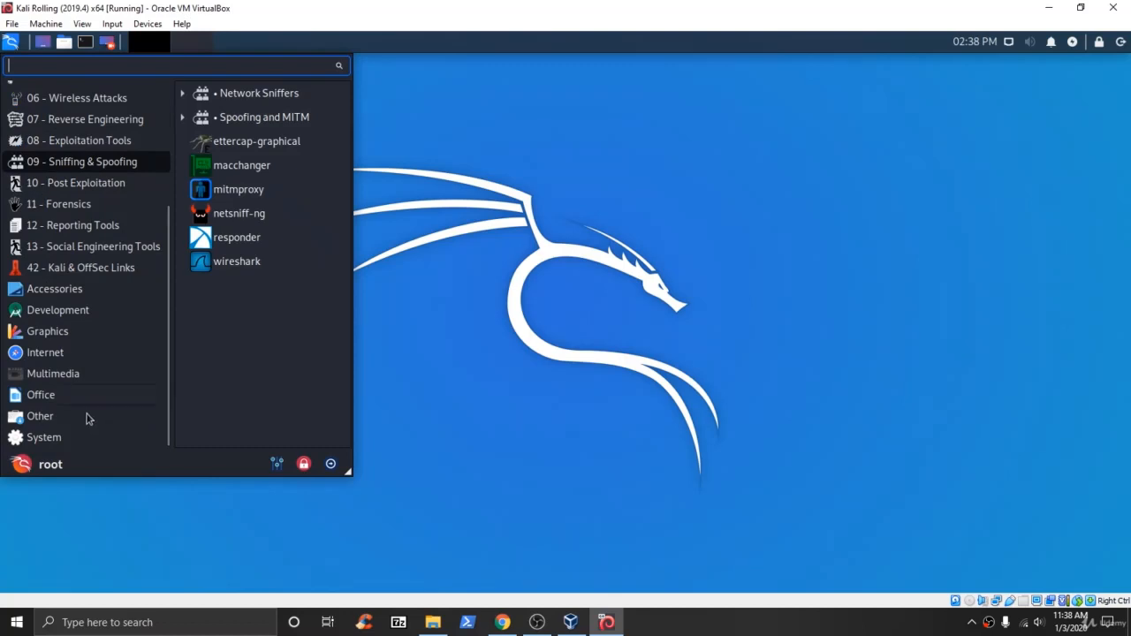
pyautogui.scroll(4, 94, 269)
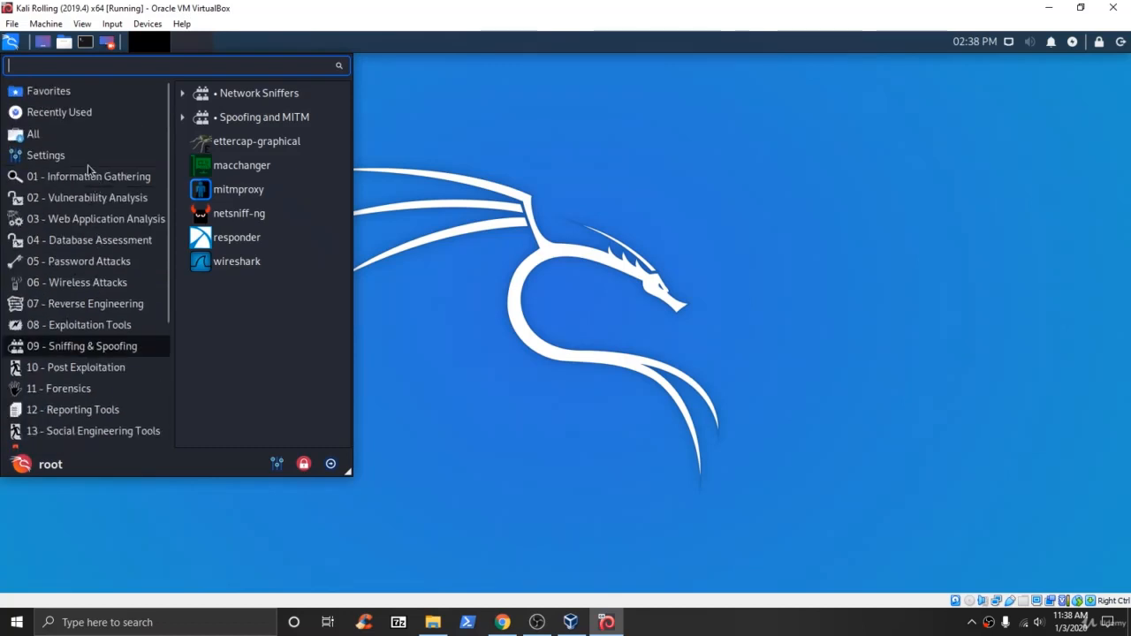
pyautogui.scroll(-3, 113, 378)
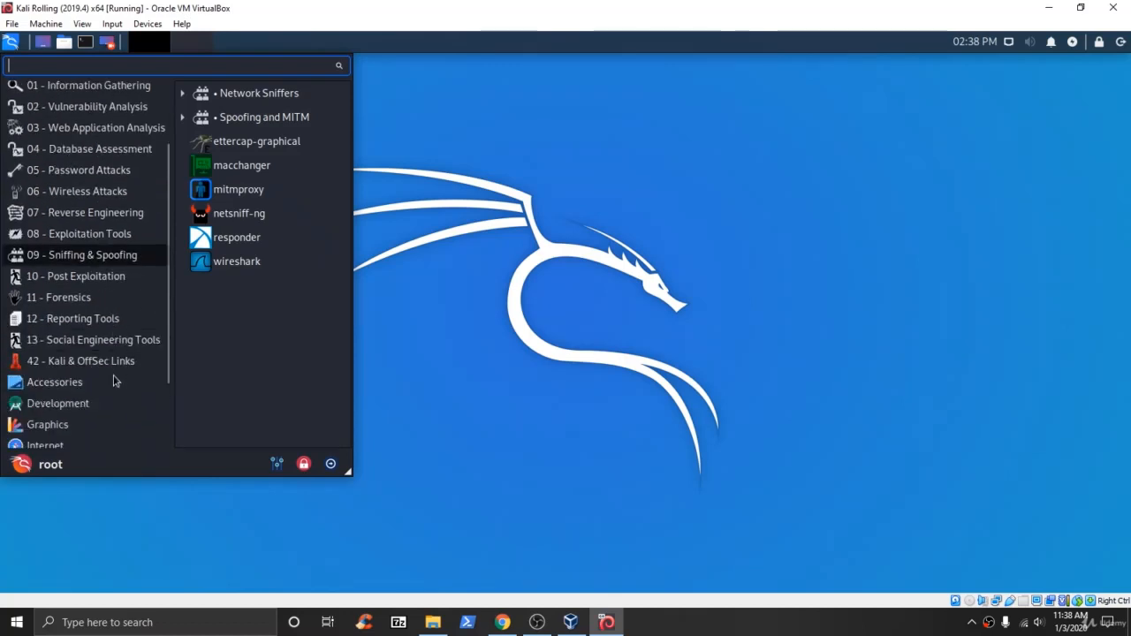
pyautogui.click(74, 341)
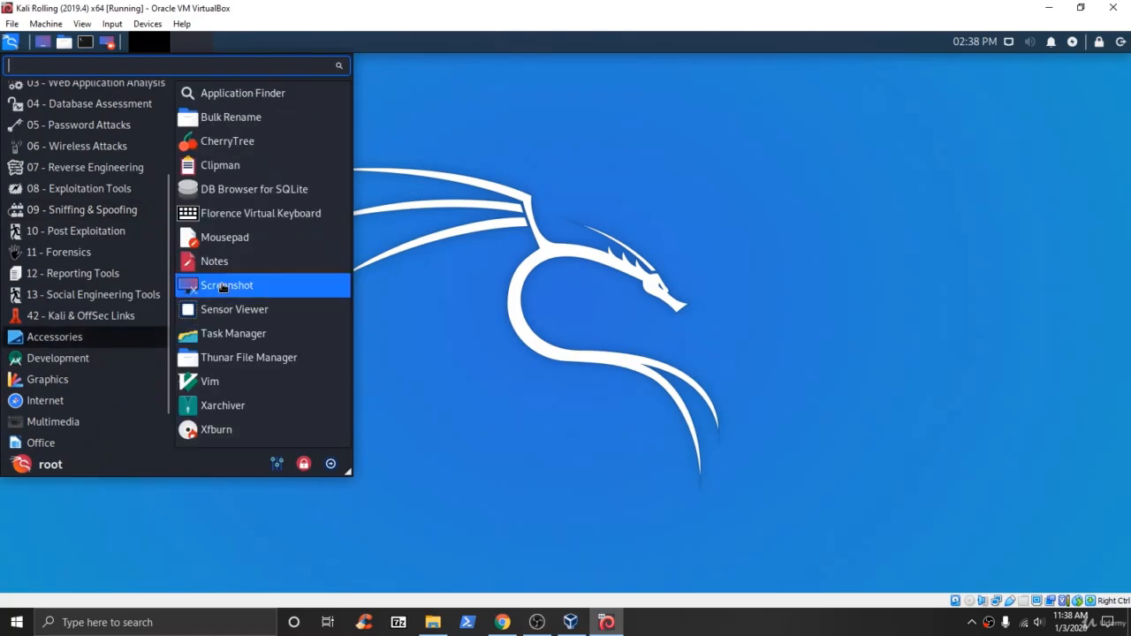
pyautogui.scroll(-1, 114, 402)
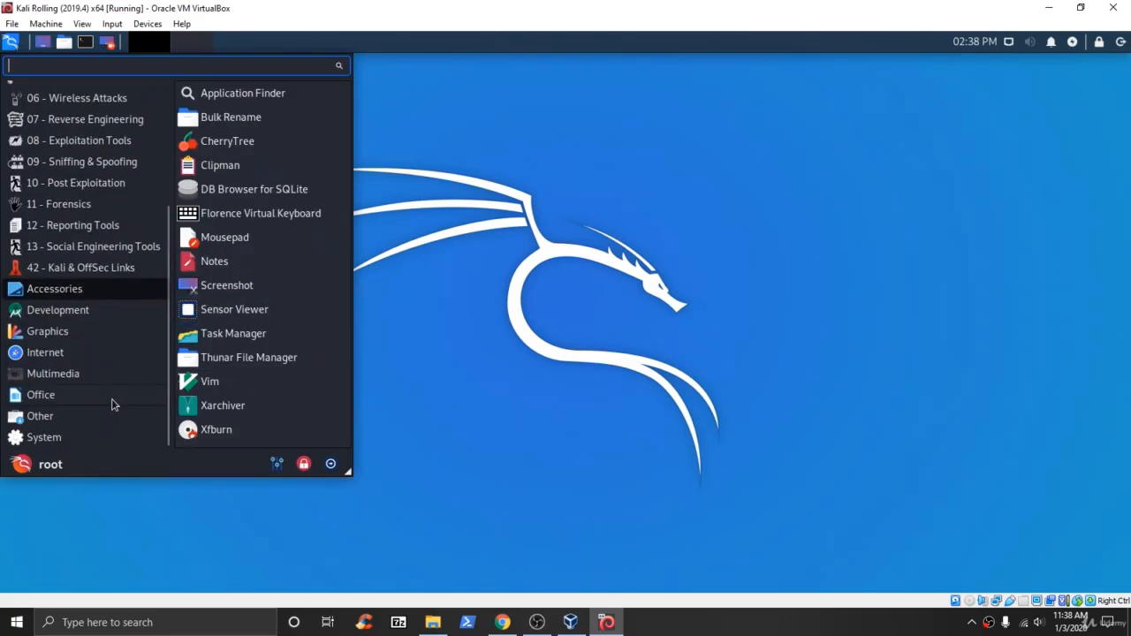
pyautogui.click(62, 438)
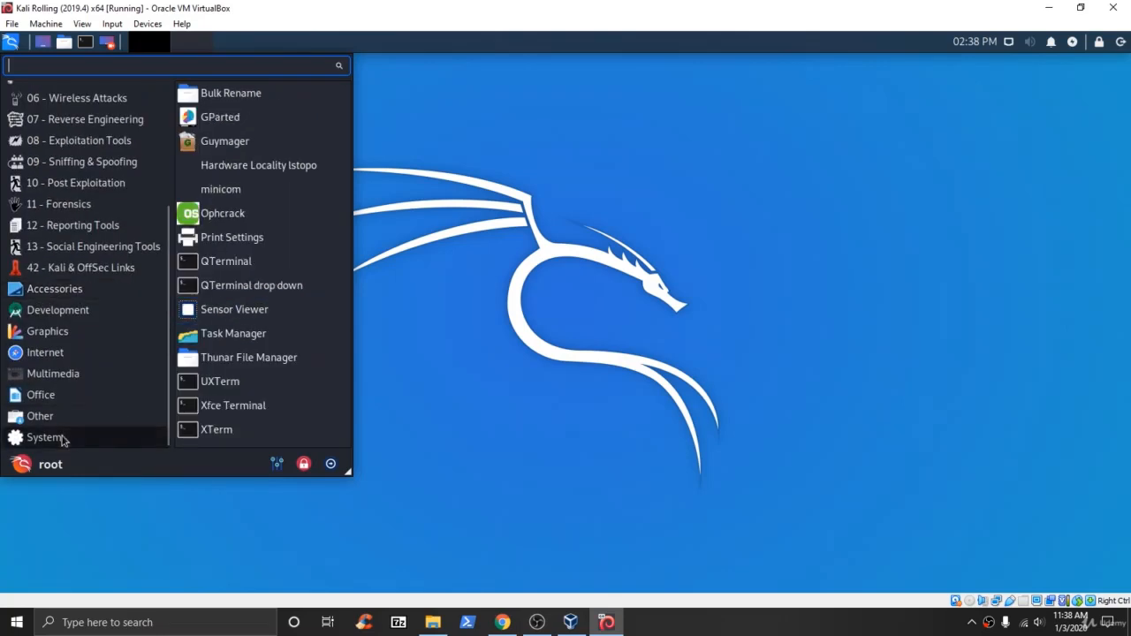
# Launch Xfce Terminal, maximize it, type 'type command in', then close it back to the desktop.
pyautogui.click(253, 409)
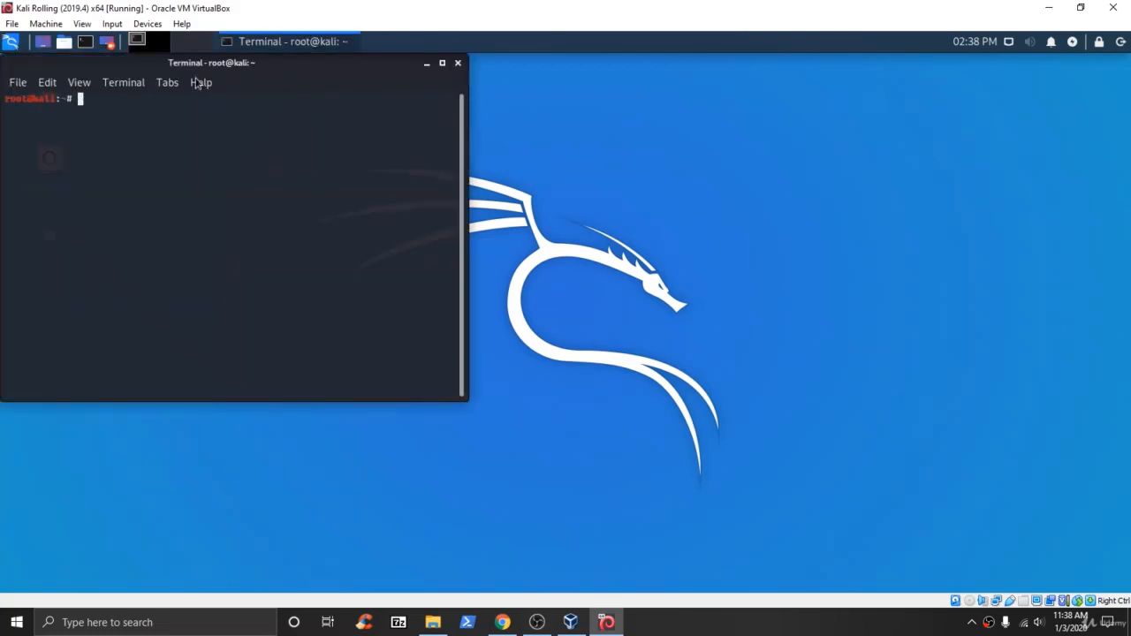
pyautogui.moveTo(335, 72); pyautogui.dragTo(684, 75)
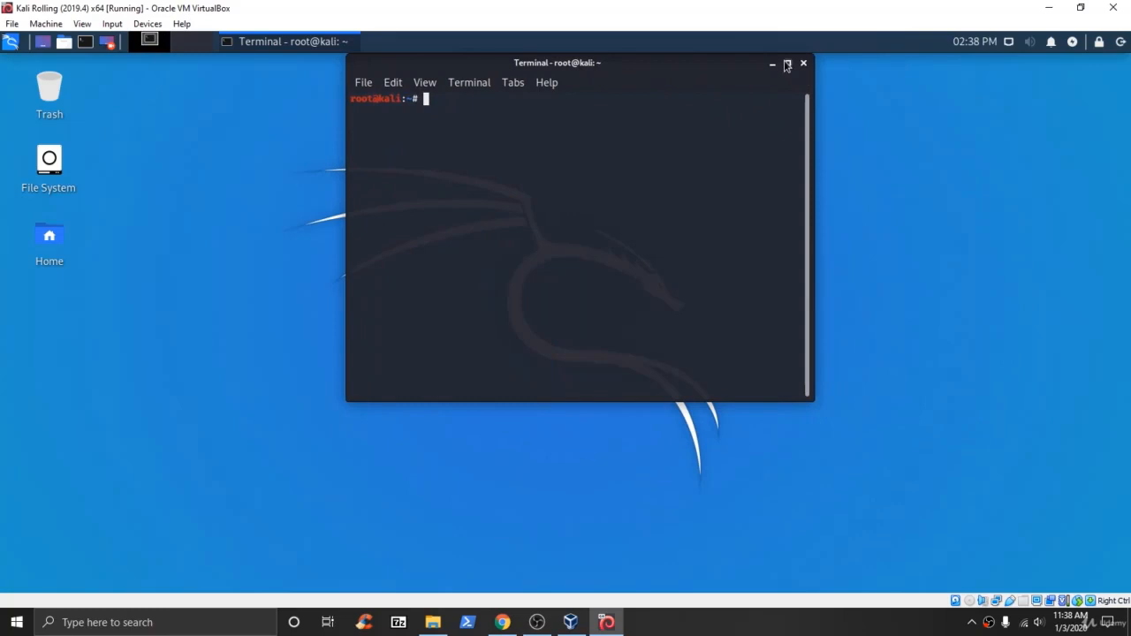
pyautogui.click(786, 64)
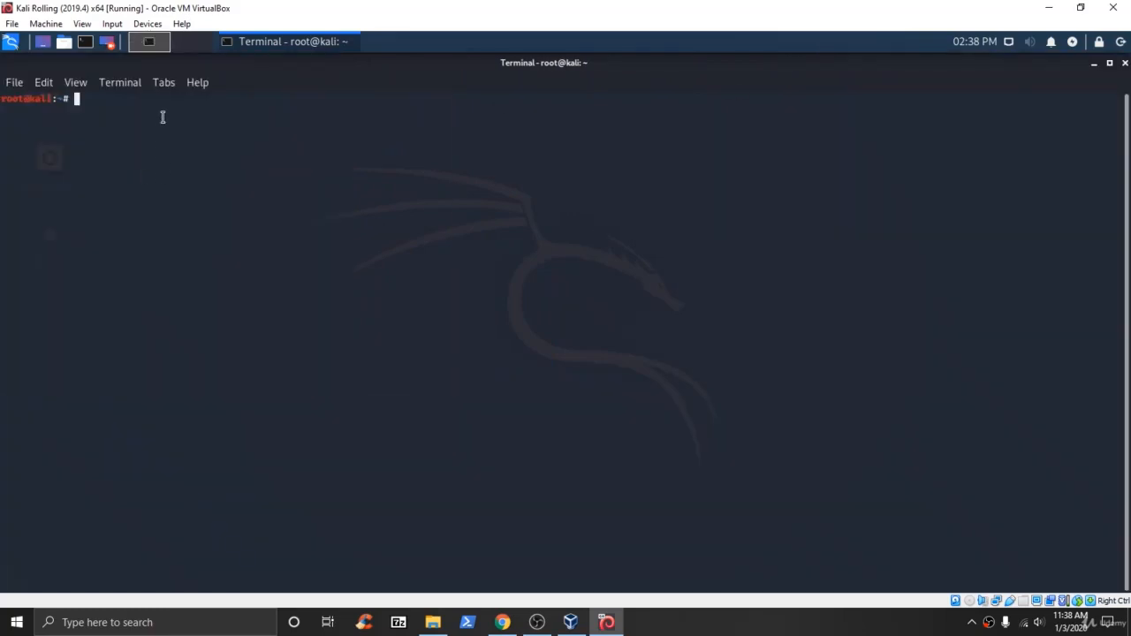
pyautogui.write('type command in')
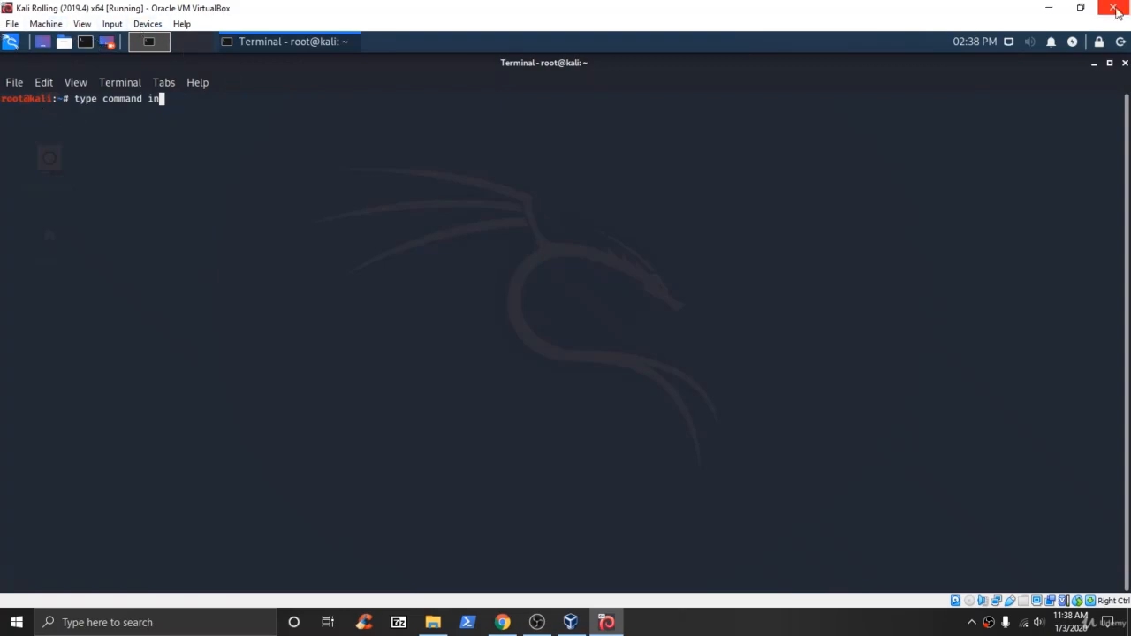
pyautogui.click(1124, 64)
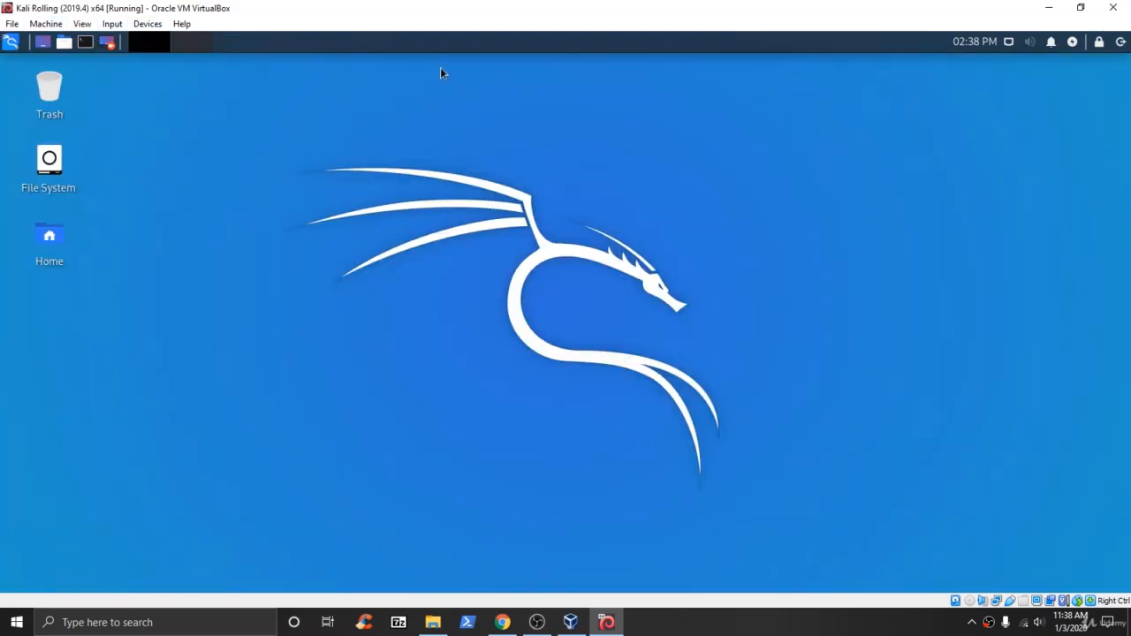
# Launch the Terminal Emulator from the top panel, reposition it, and maximize it to fill the screen.
pyautogui.click(85, 43)
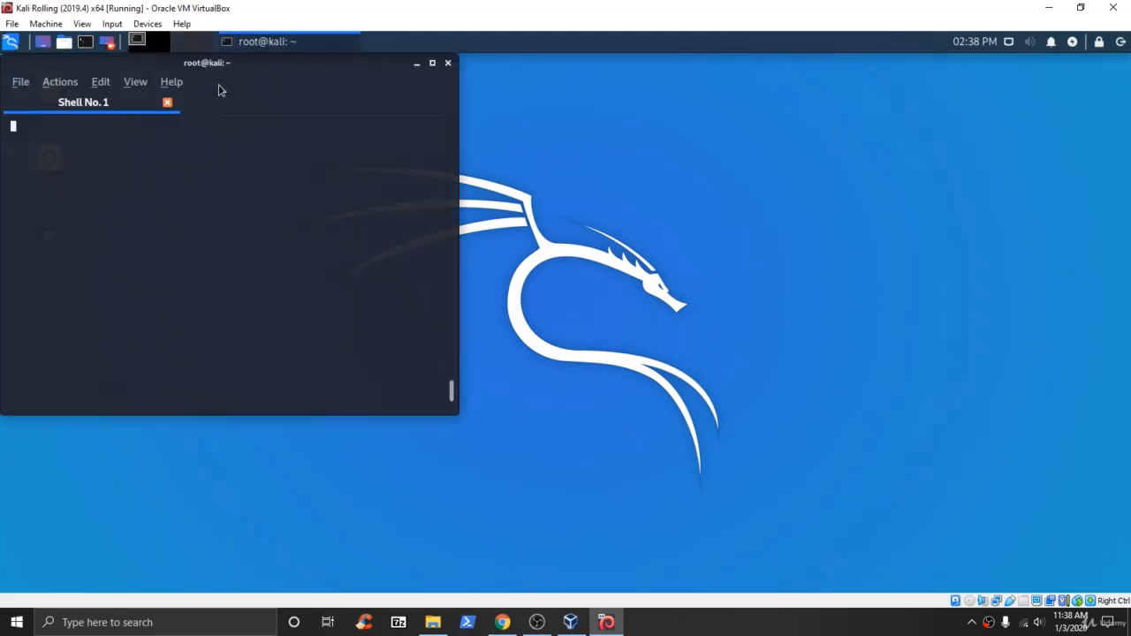
pyautogui.moveTo(210, 63); pyautogui.dragTo(617, 94)
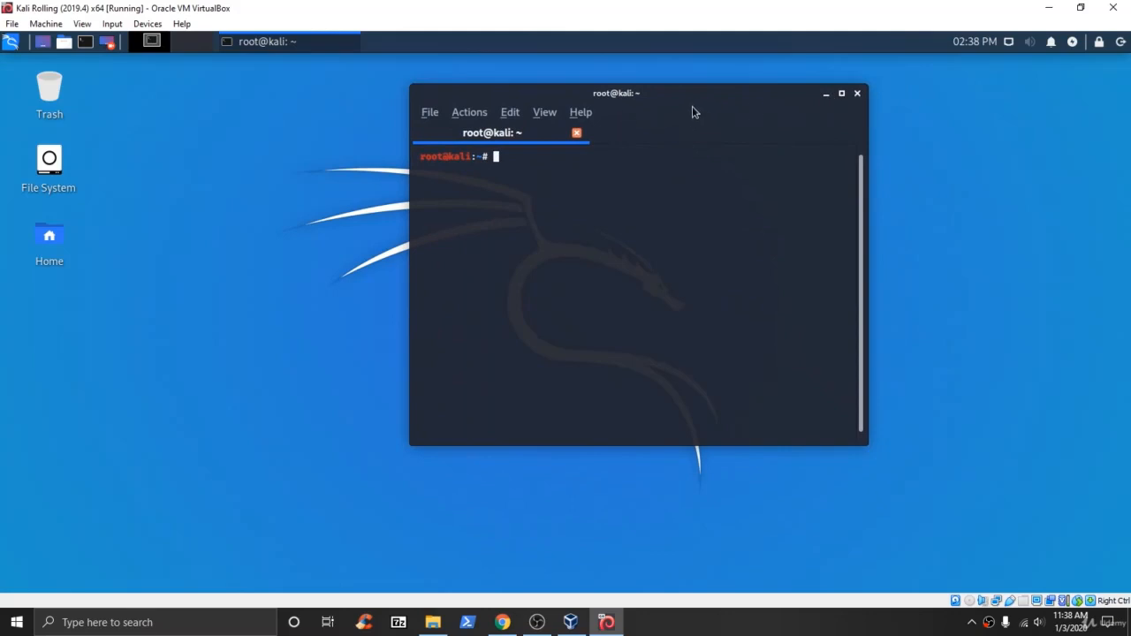
pyautogui.moveTo(748, 92); pyautogui.dragTo(928, 76)
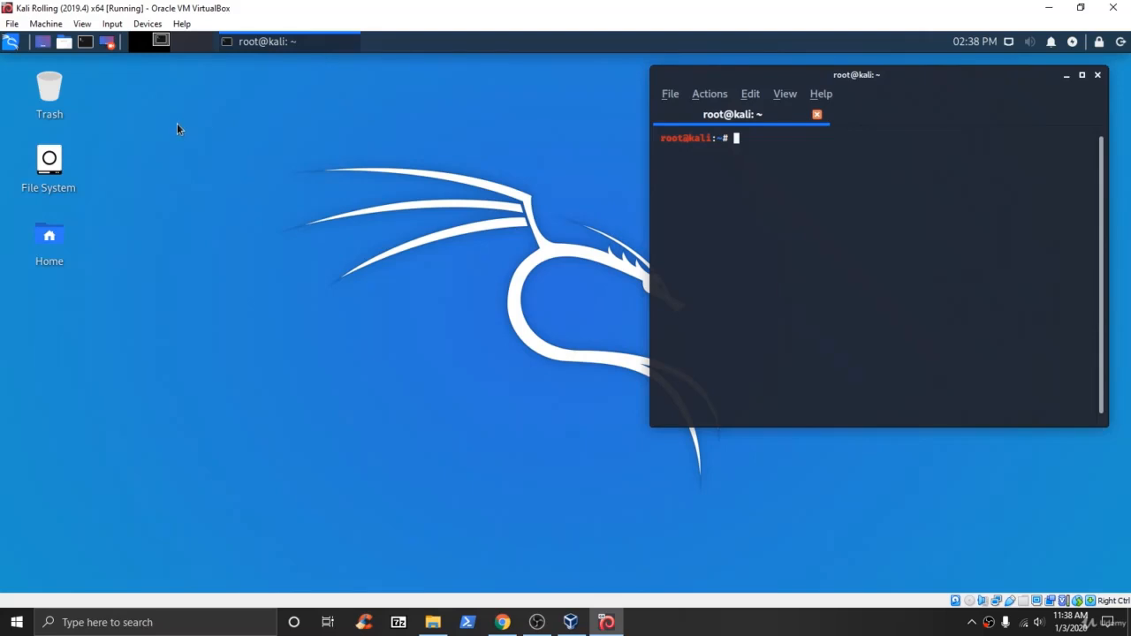
pyautogui.moveTo(890, 77); pyautogui.dragTo(685, 112)
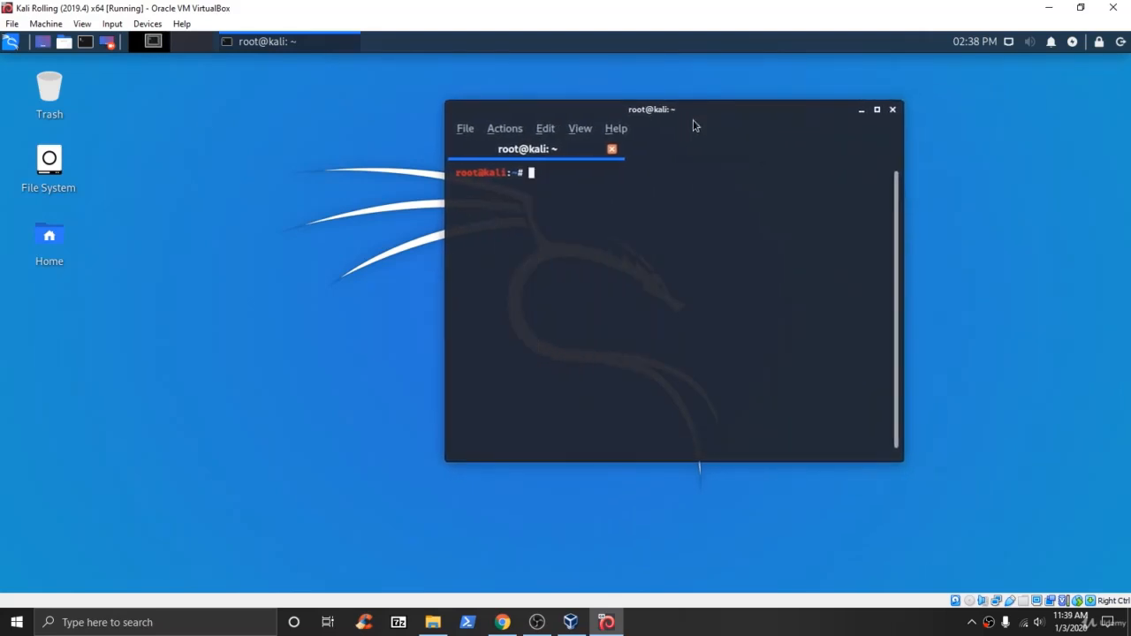
pyautogui.click(878, 110)
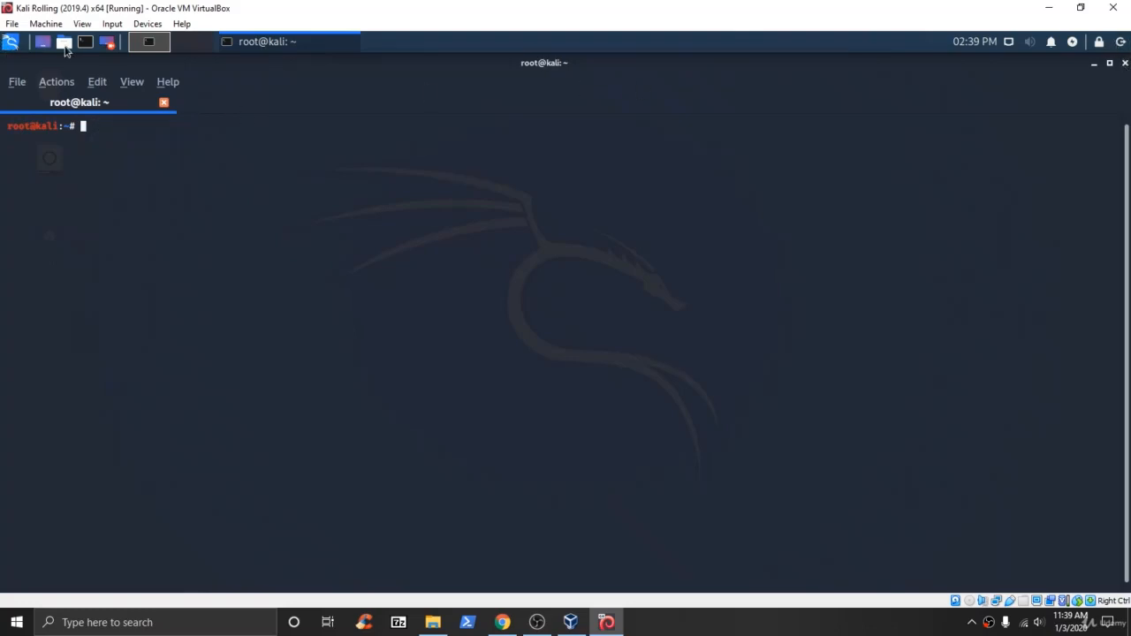
pyautogui.moveTo(146, 129); pyautogui.dragTo(102, 142)
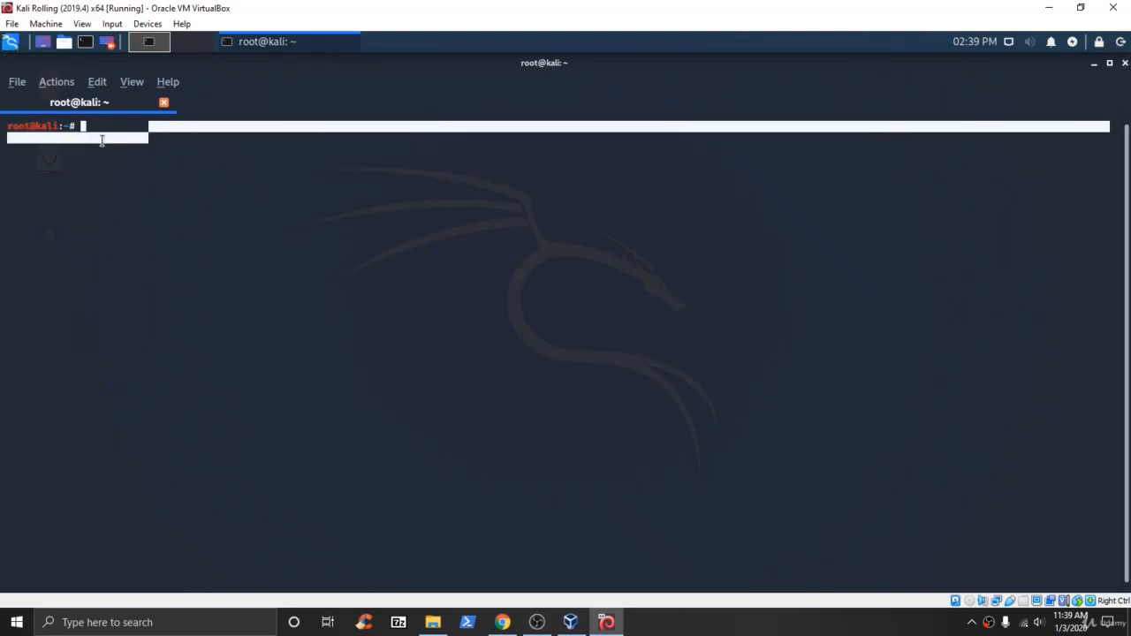
pyautogui.click(122, 115)
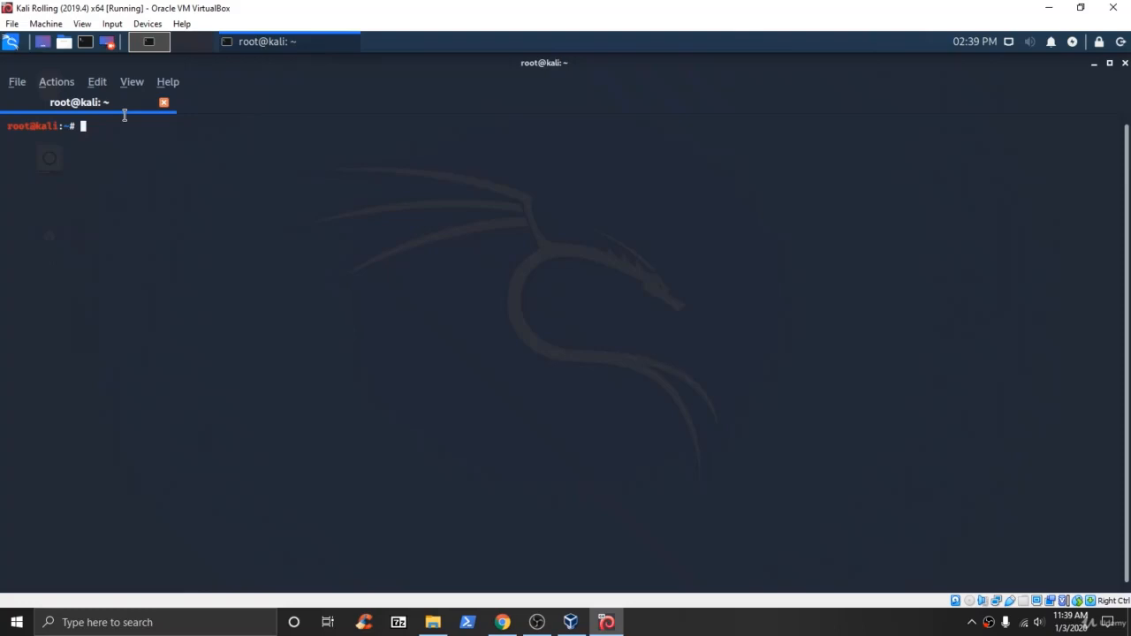
# Run passwd root, enter and confirm a new password, verify success, and close the terminal.
pyautogui.write('passwd root')
pyautogui.press('Return')
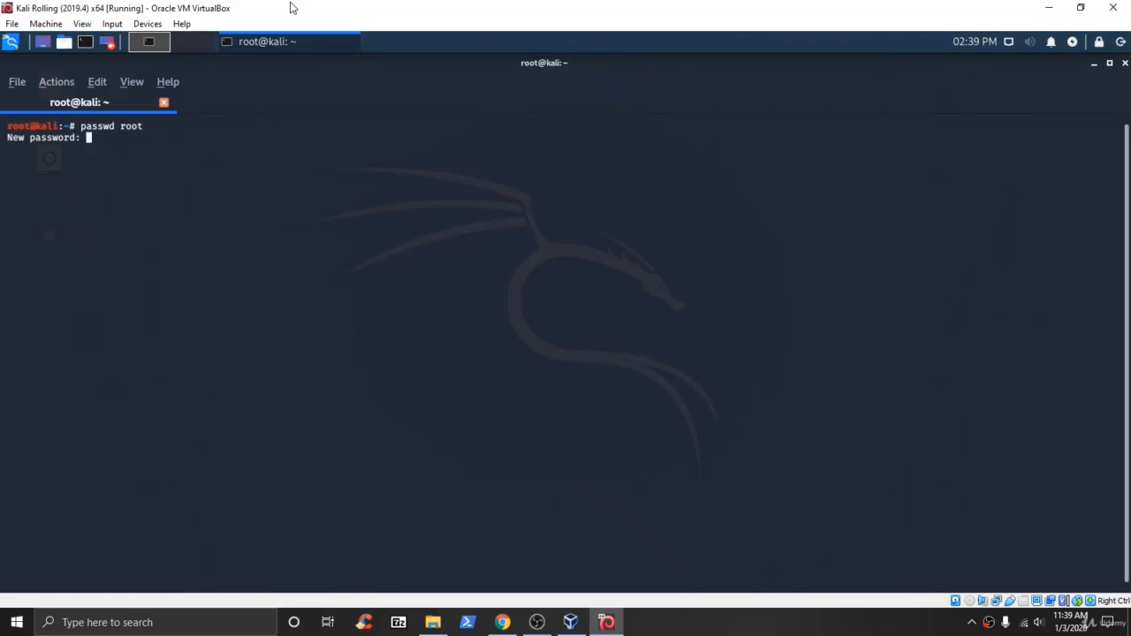
pyautogui.press('Return')
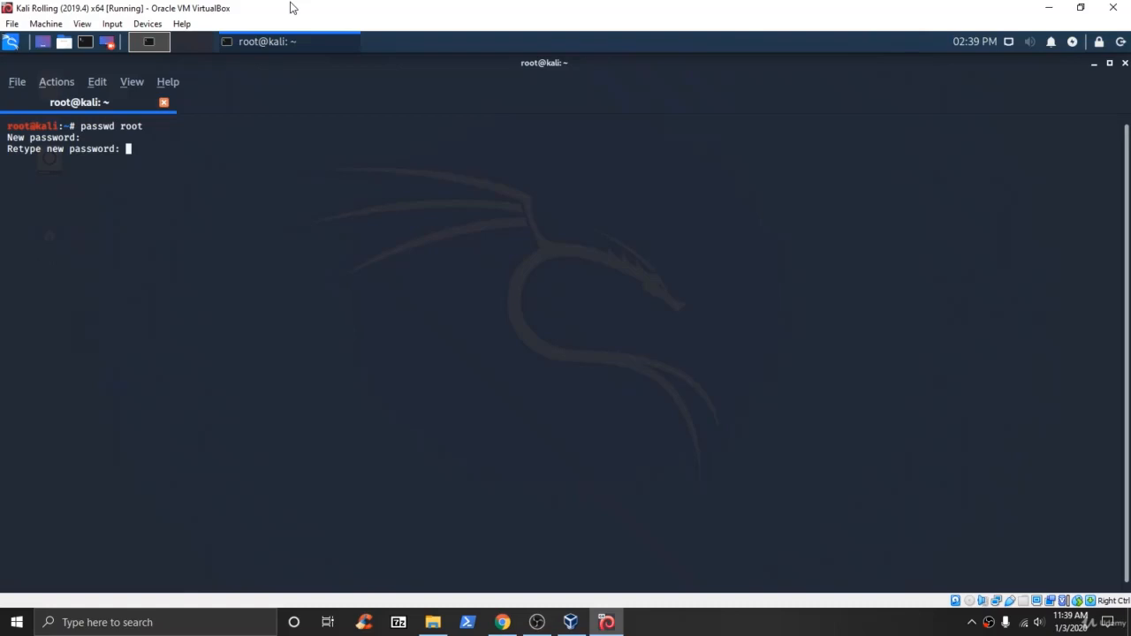
pyautogui.press('Return')
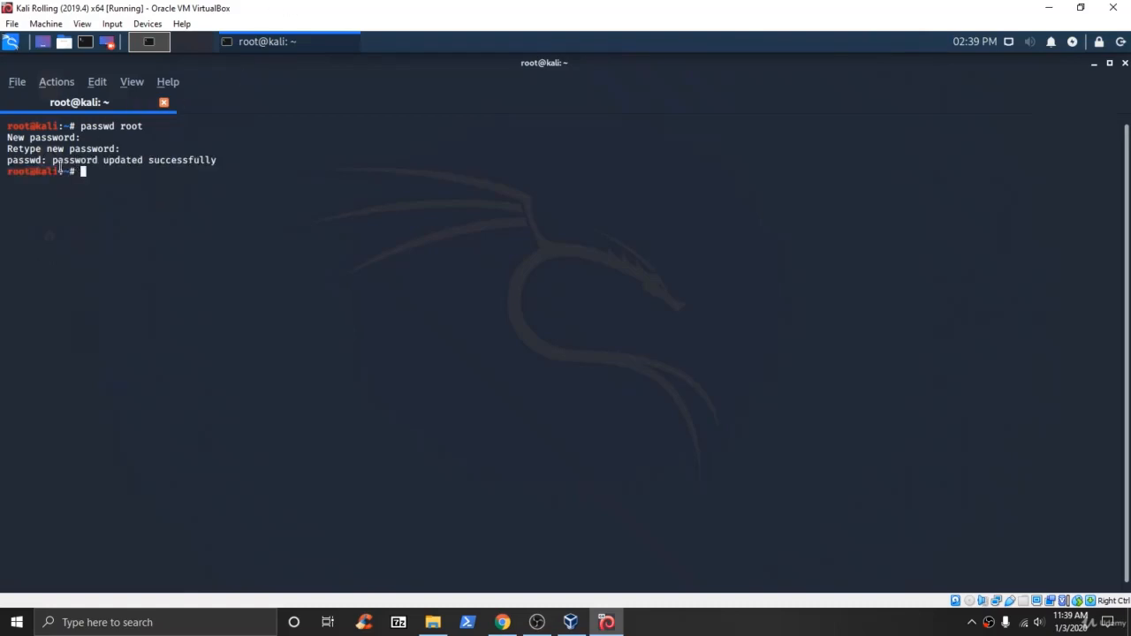
pyautogui.moveTo(56, 160); pyautogui.dragTo(1110, 162)
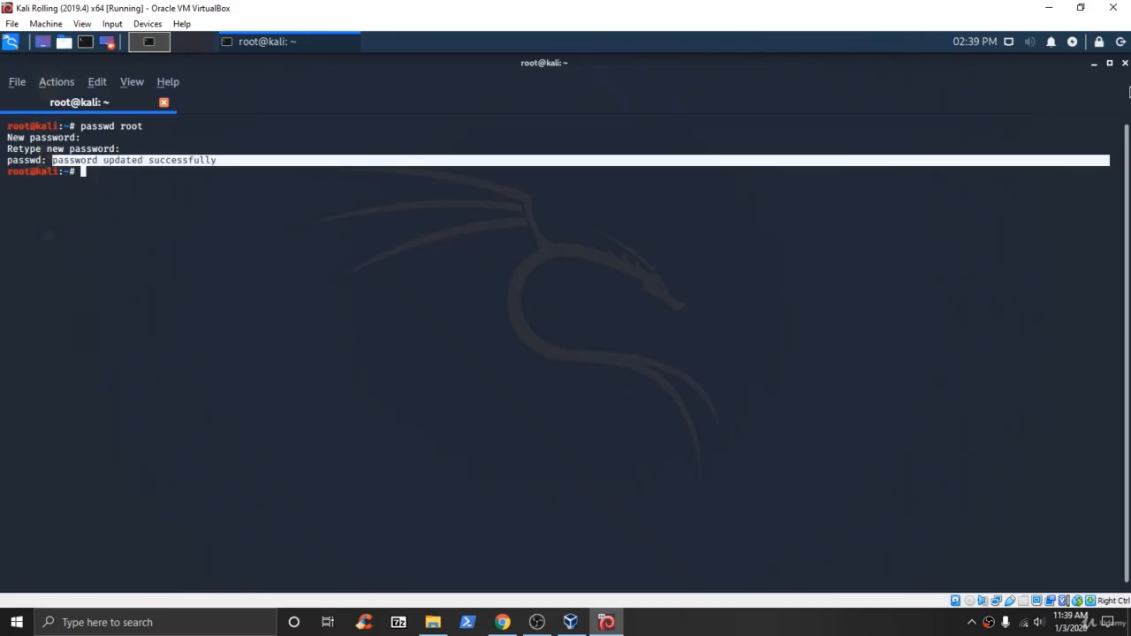
pyautogui.click(1123, 62)
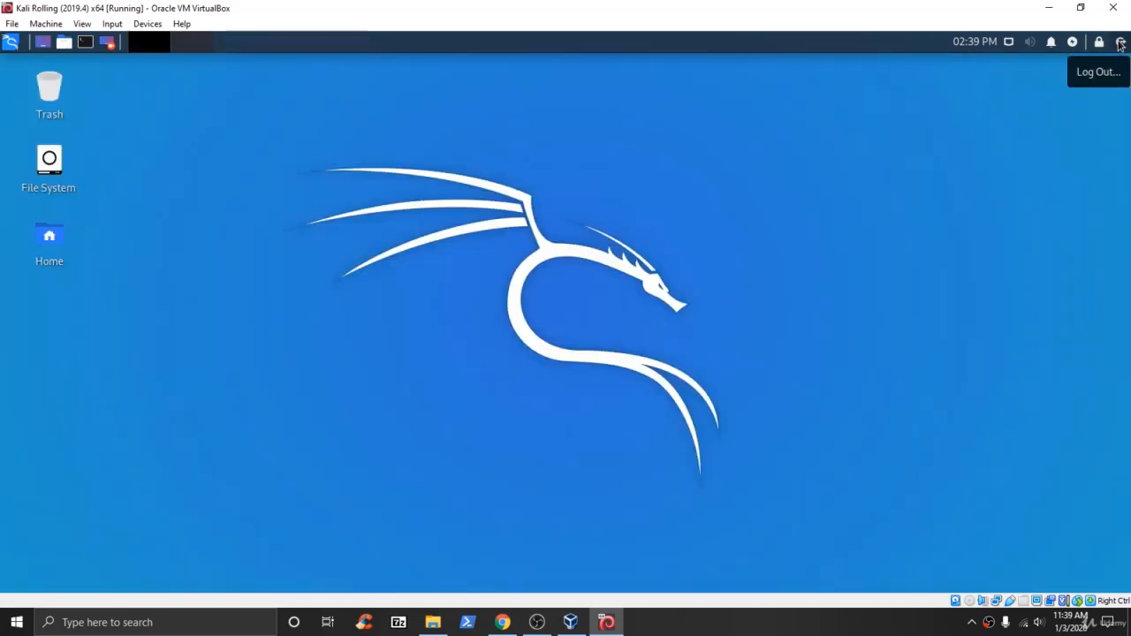
# Log out of the Kali session and log back in as root, retrying with the correct password.
pyautogui.click(1119, 43)
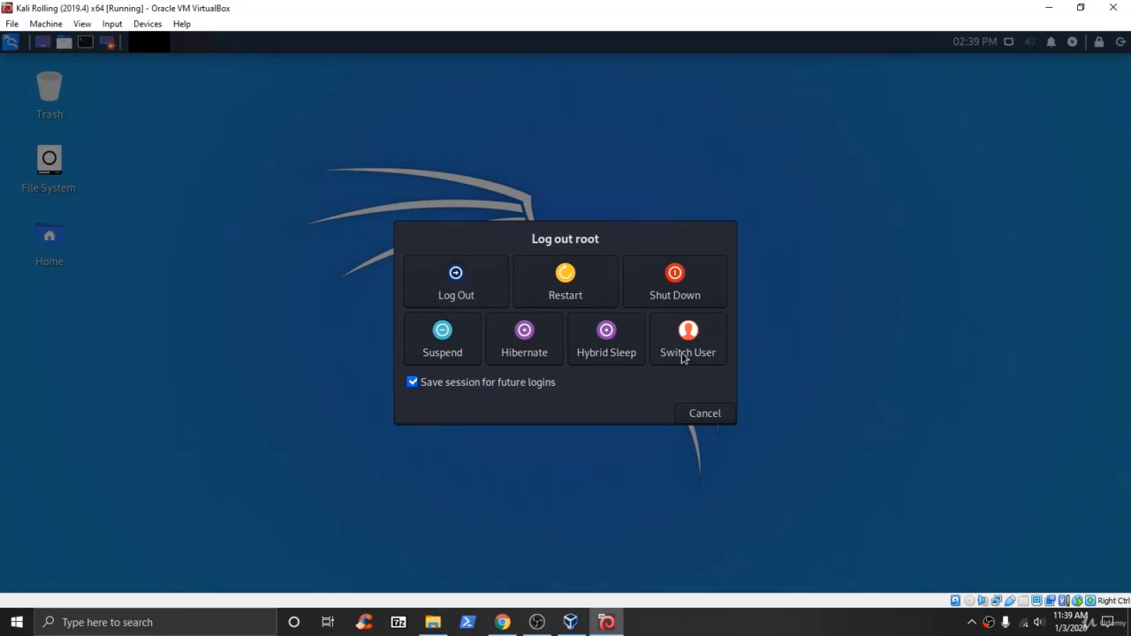
pyautogui.click(448, 289)
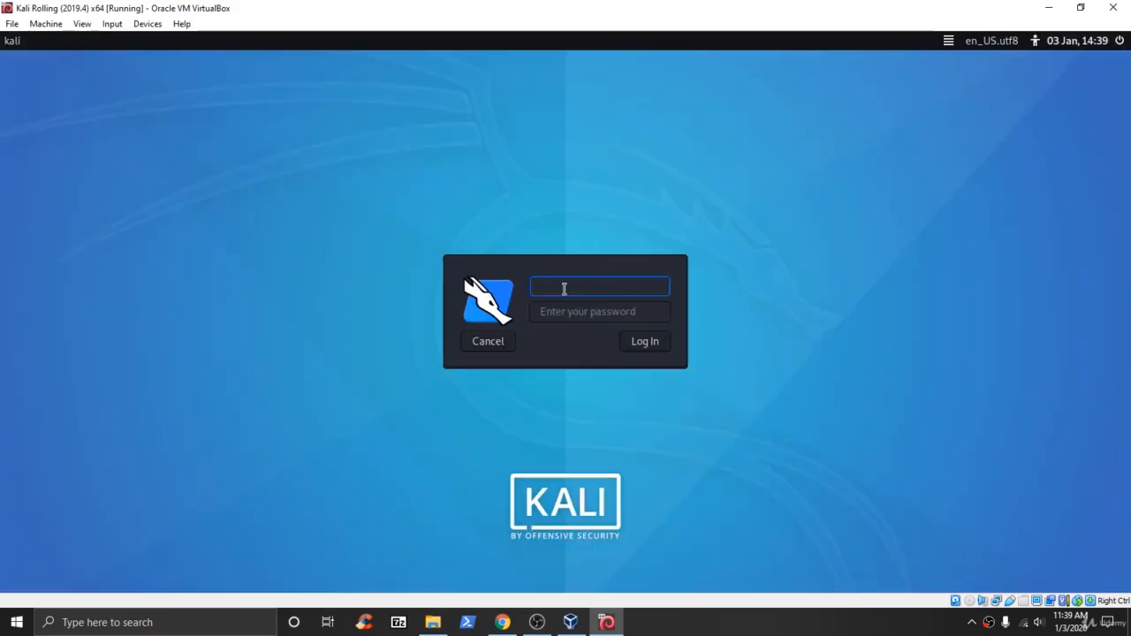
pyautogui.write('root')
pyautogui.press('Return')
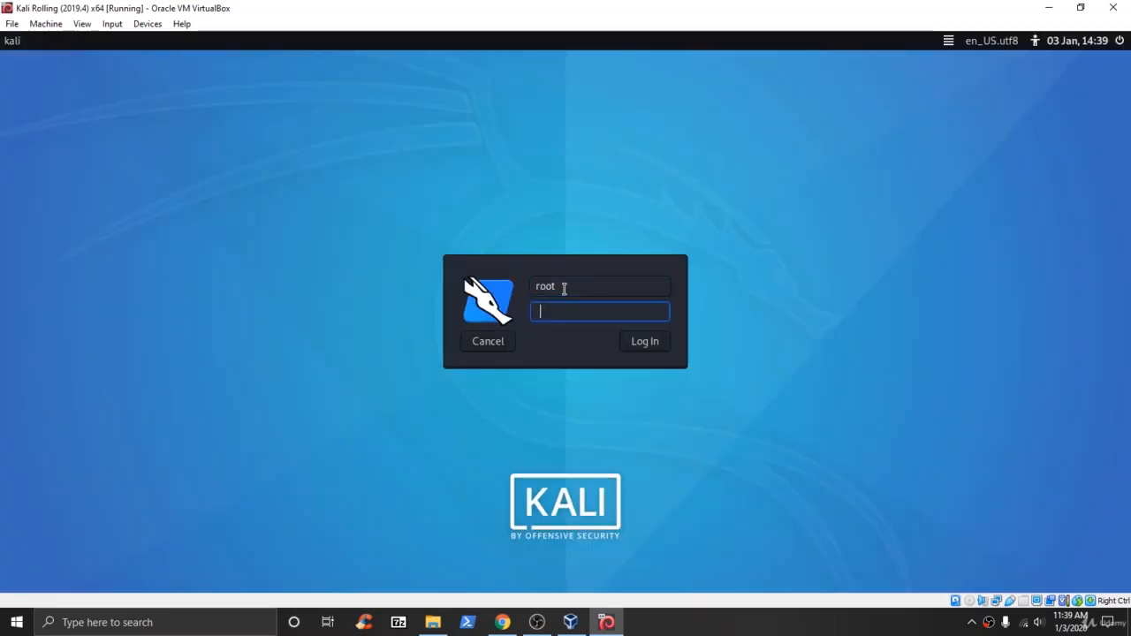
pyautogui.write('too')
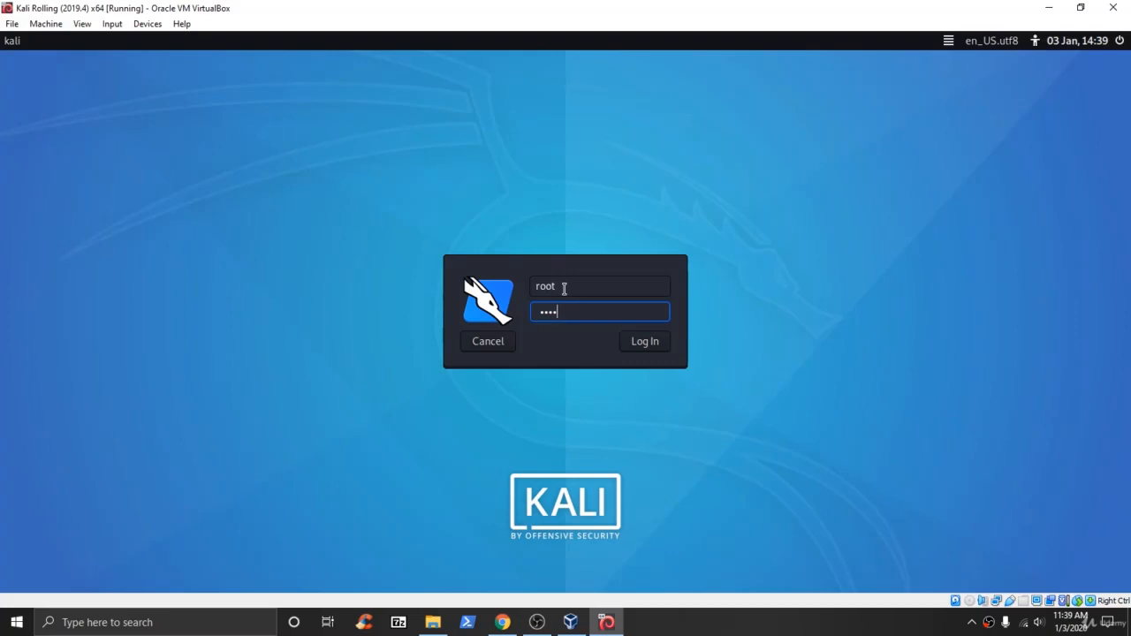
pyautogui.press('Return')
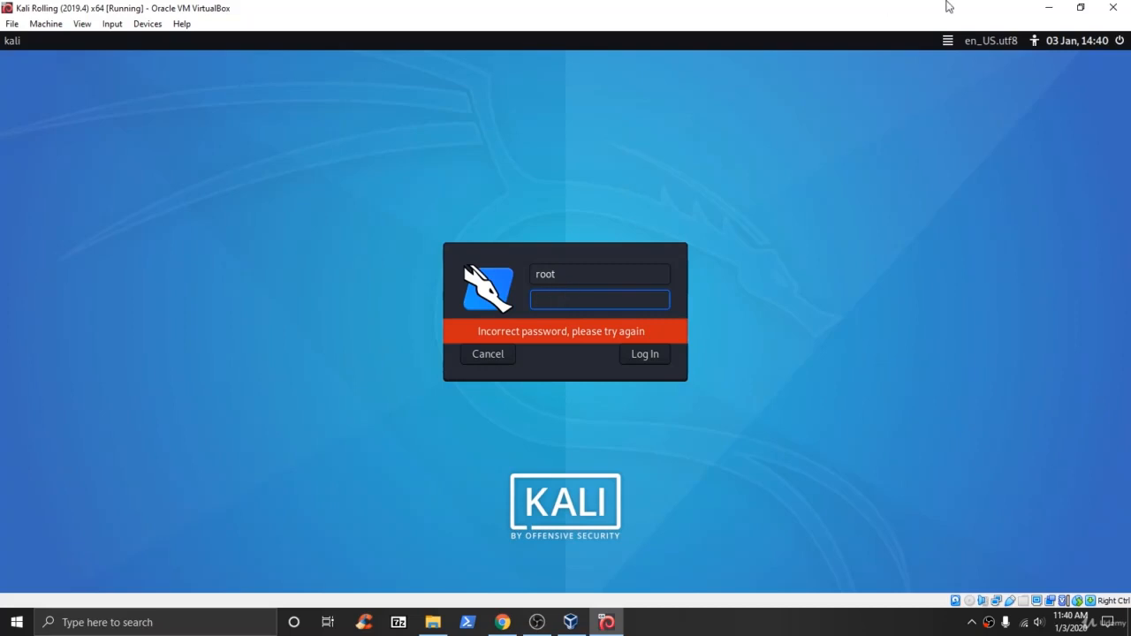
pyautogui.write('••••••')
pyautogui.press('Return')
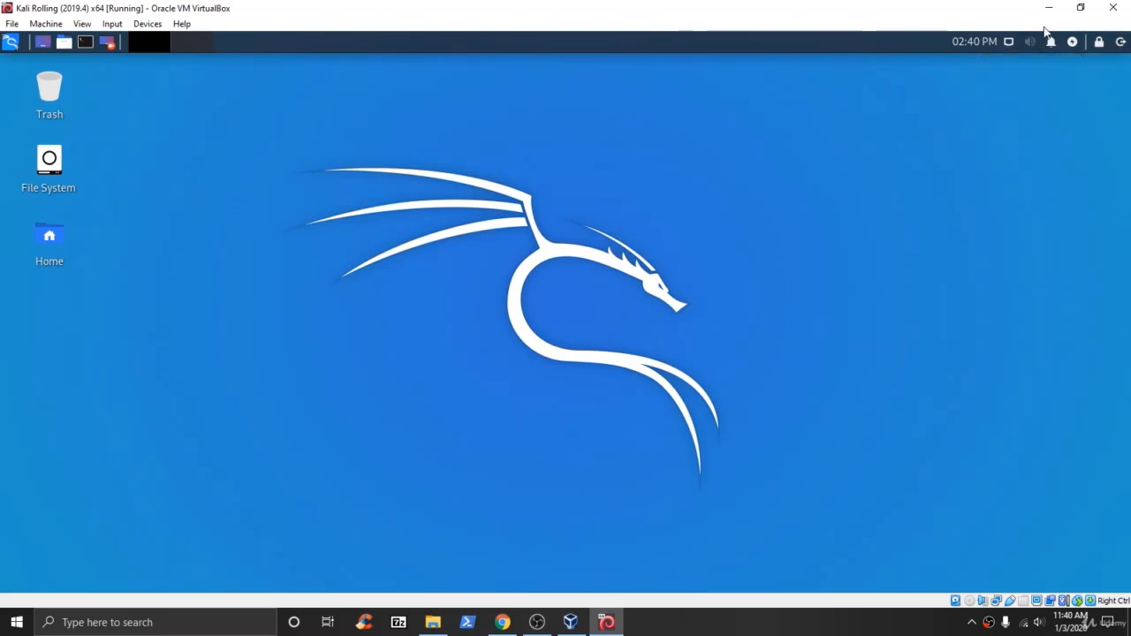
# Close the VirtualBox window and choose Power off the machine.
pyautogui.click(1112, 8)
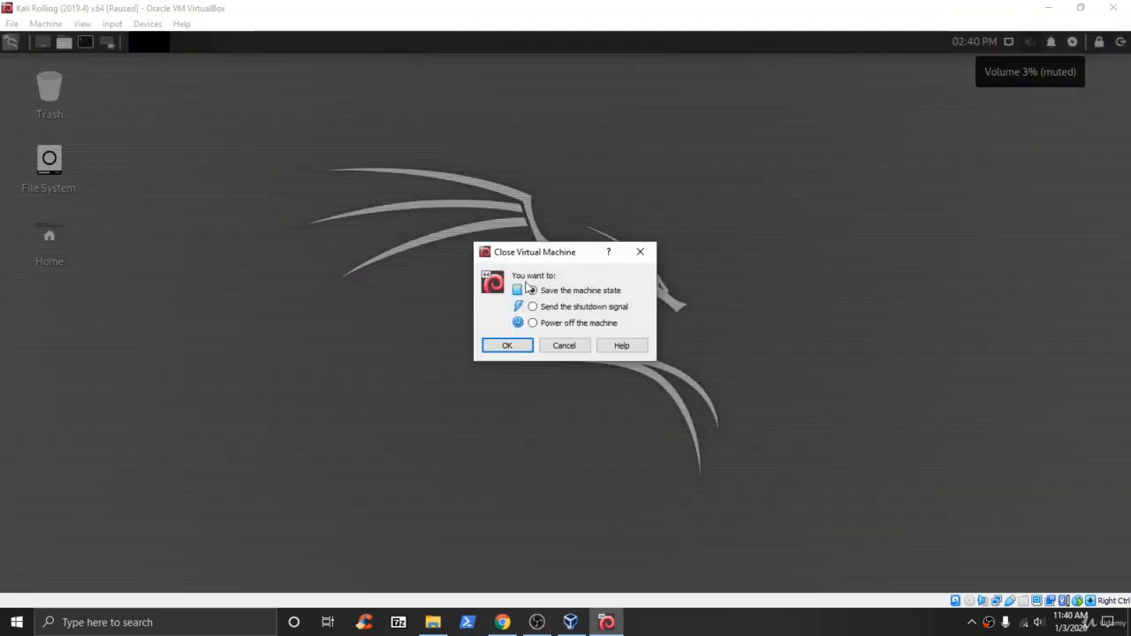
pyautogui.click(549, 323)
pyautogui.click(506, 346)
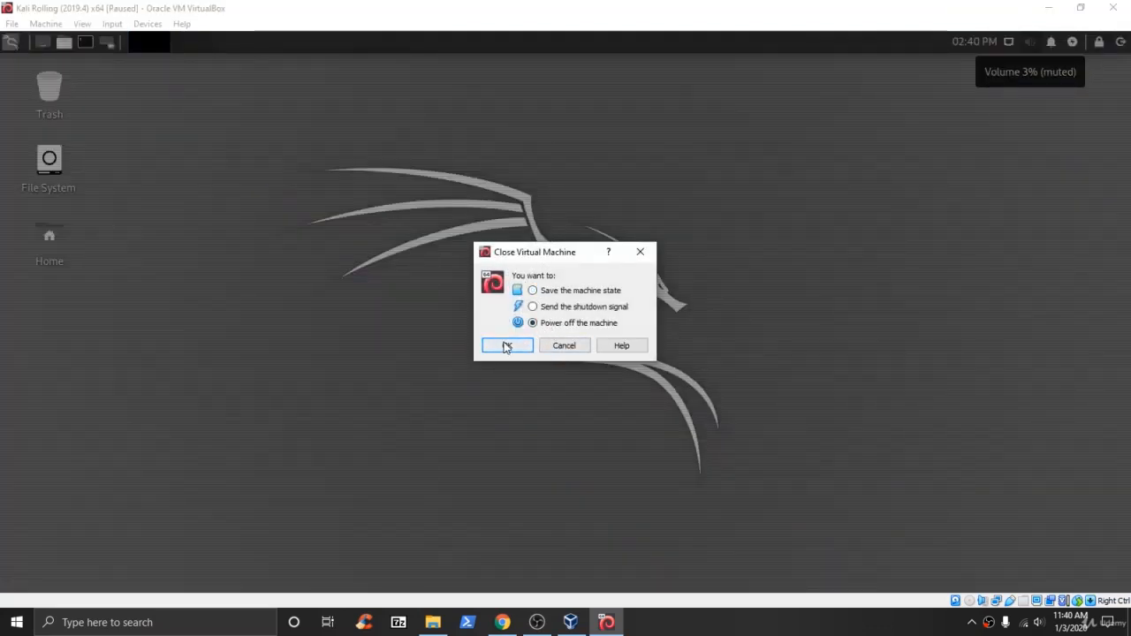